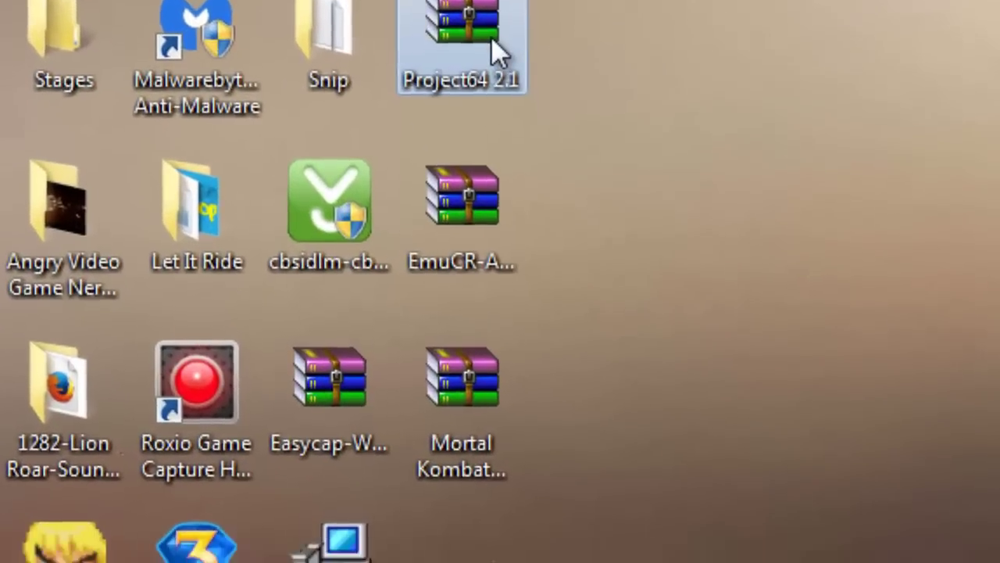
Step: Extract the Project64 2.1 folder from its RAR archive to the desktop and close the archive
click(446, 232)
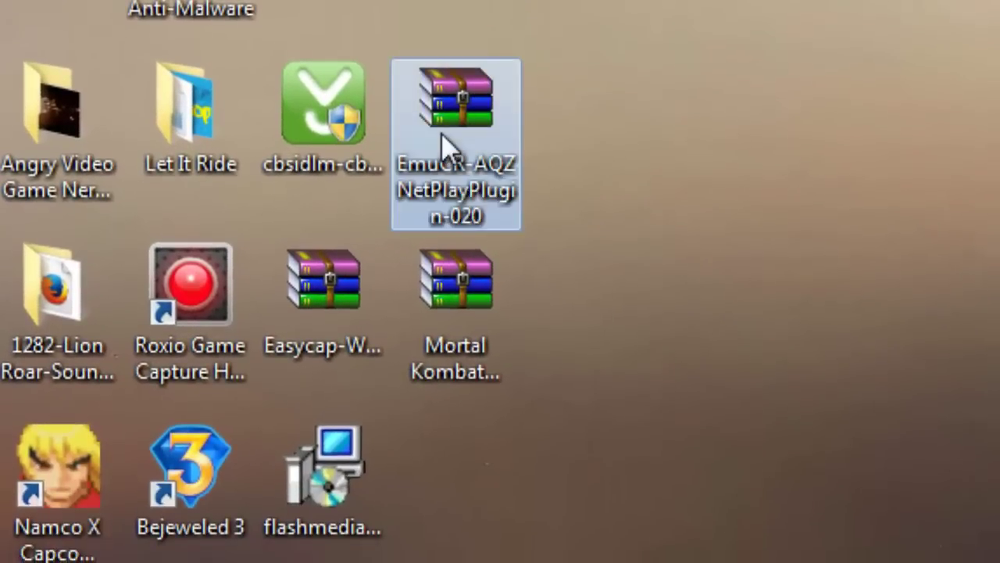
click(460, 293)
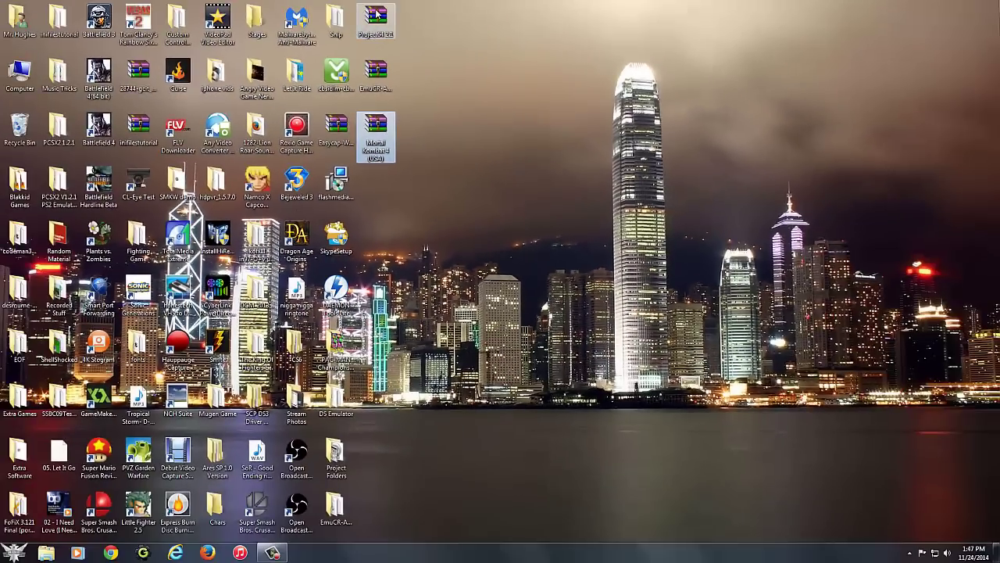
double_click(376, 17)
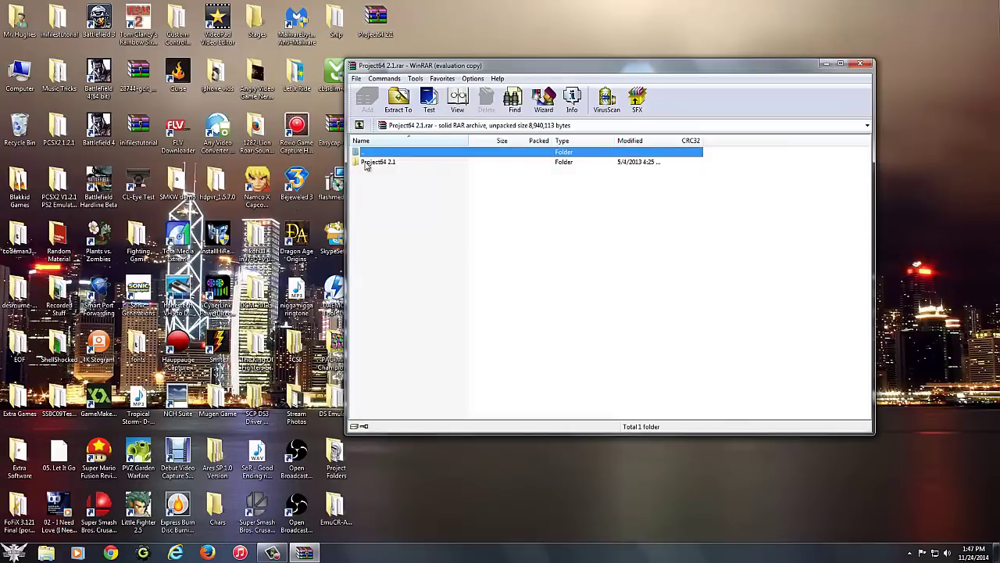
click(657, 254)
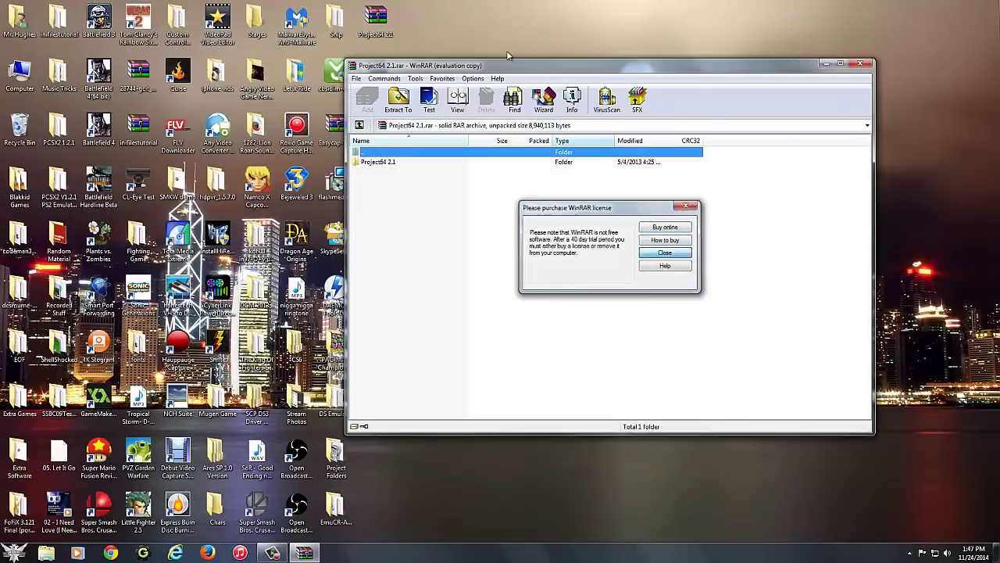
drag(509, 66, 649, 50)
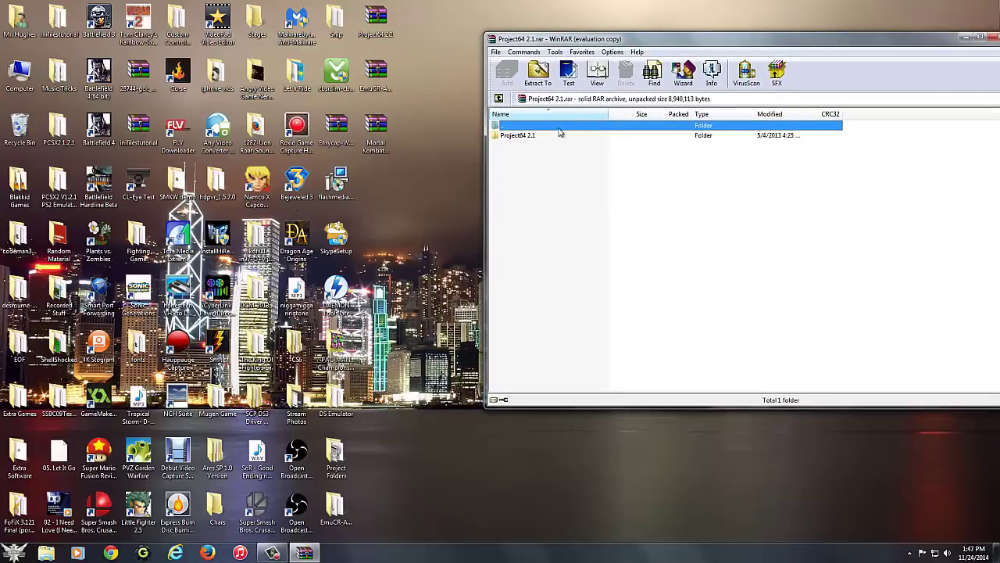
drag(527, 141, 560, 188)
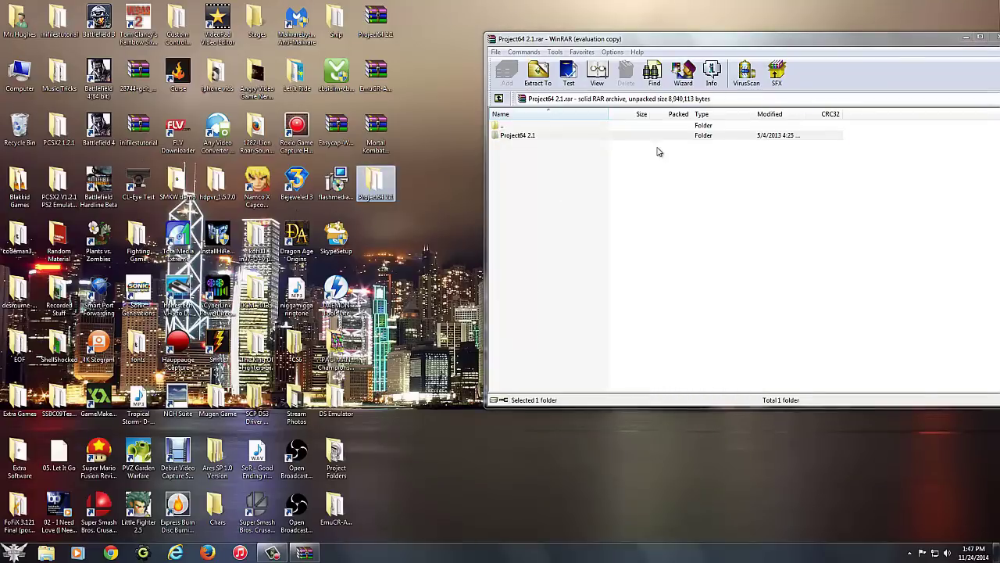
drag(672, 40, 594, 53)
click(921, 52)
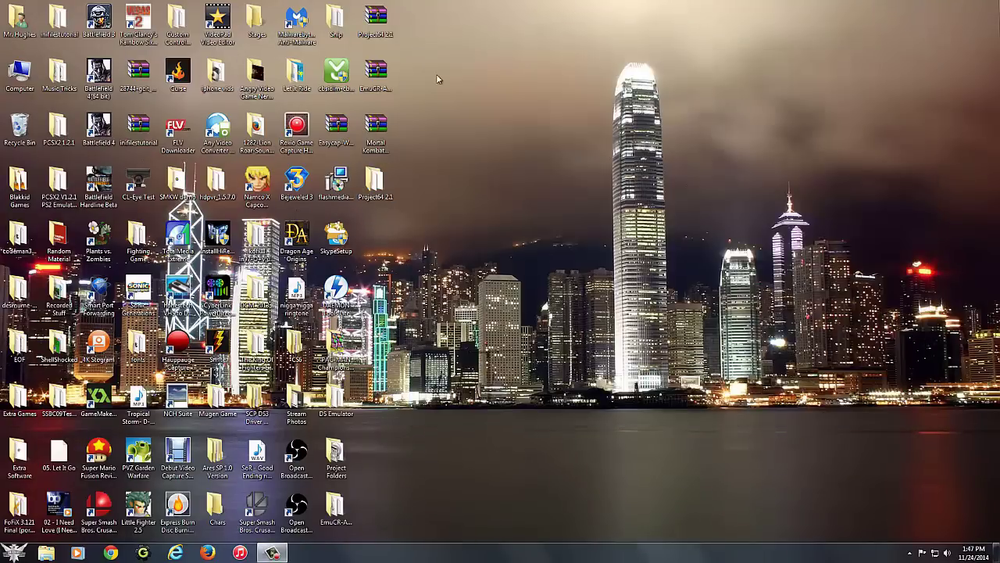
Step: Extract the EmuCR-AQZNetPlayPlugin-020 folder from its ZIP archive to the desktop, merging with the existing folder and replacing all conflicting files
double_click(377, 75)
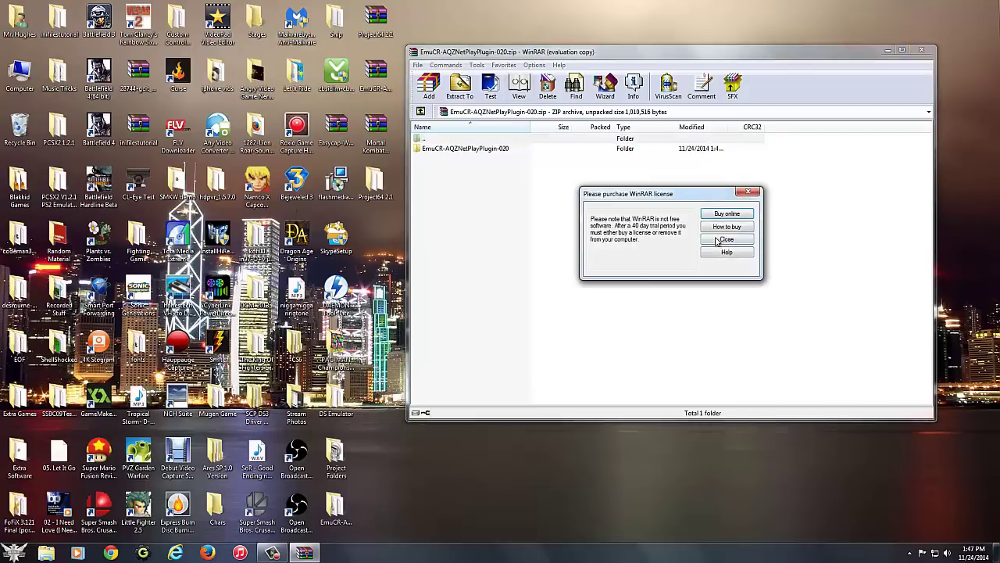
click(722, 237)
drag(547, 51, 582, 49)
drag(489, 147, 428, 227)
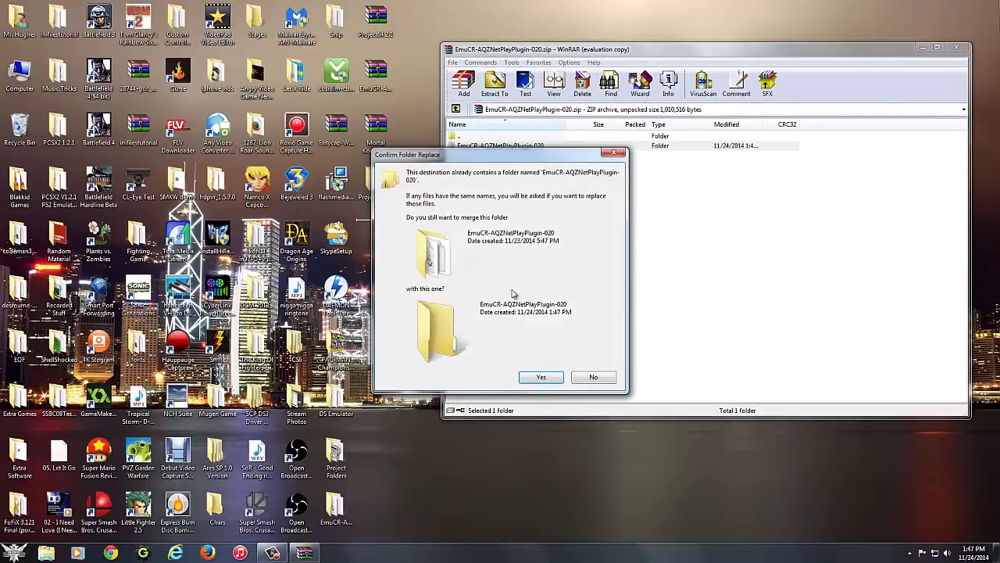
click(541, 378)
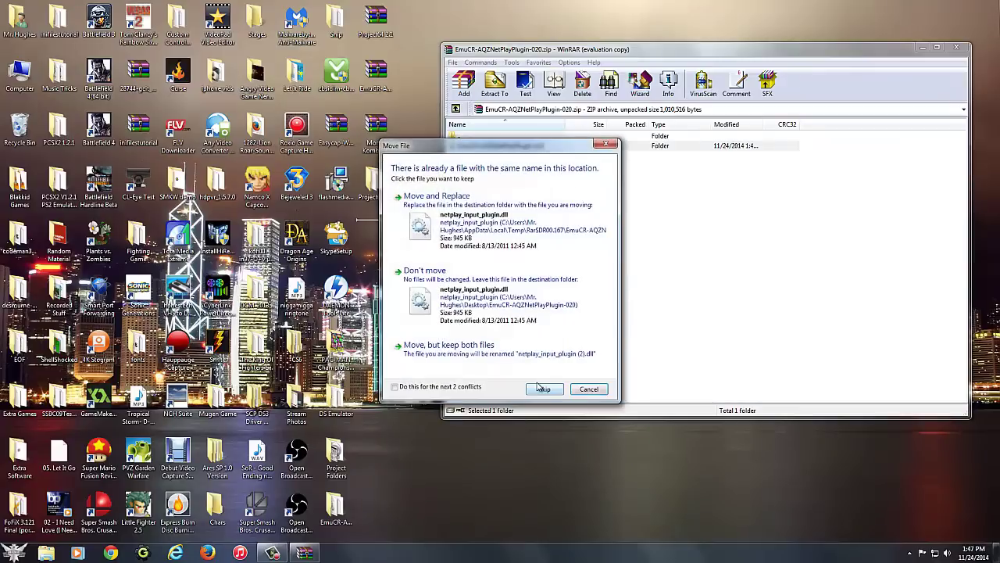
click(456, 386)
click(457, 219)
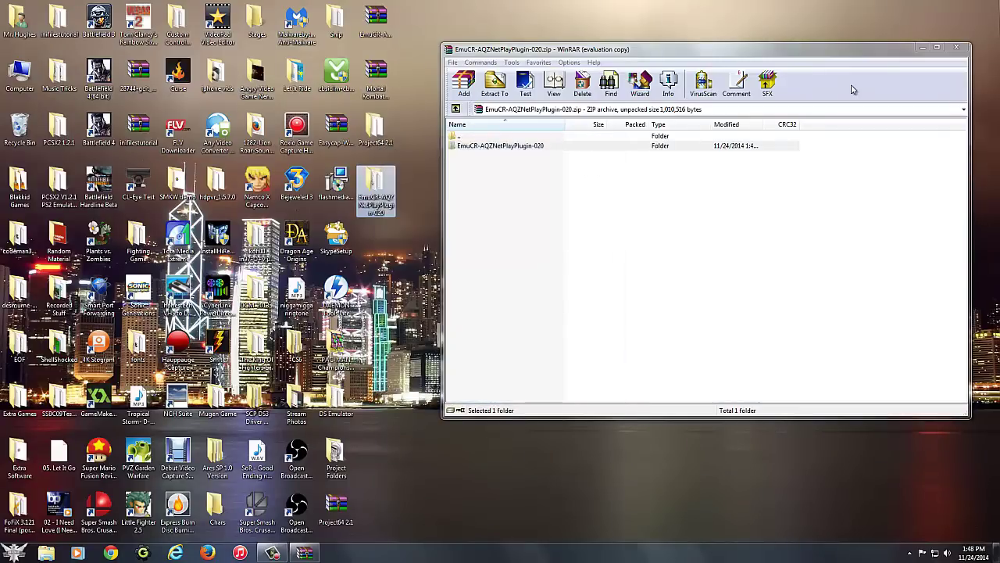
click(956, 47)
Step: Extract the Mortal Kombat 4 (USA).n64 ROM to the desktop and place it below the extracted plugin folder
double_click(383, 75)
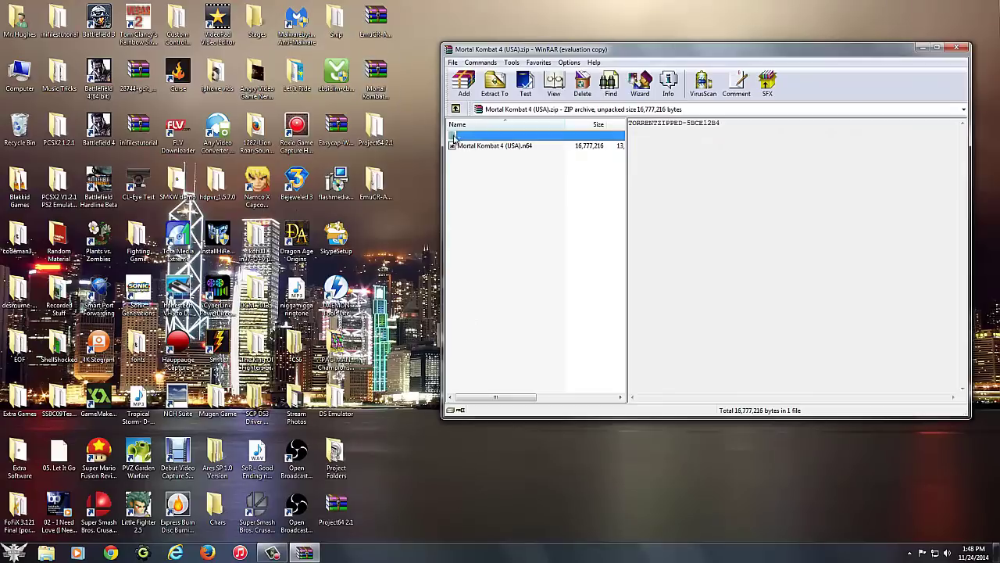
drag(476, 146, 406, 265)
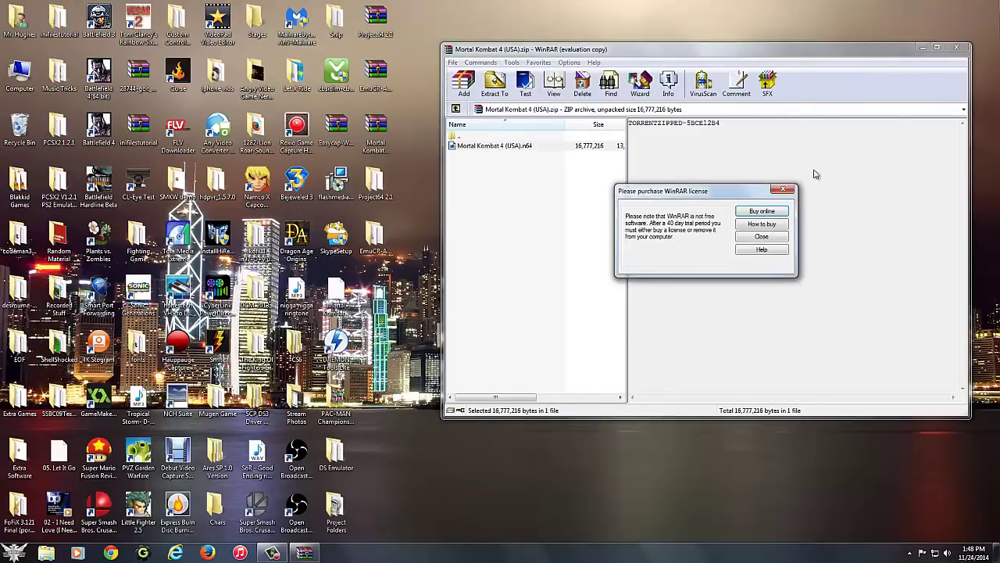
key(Escape)
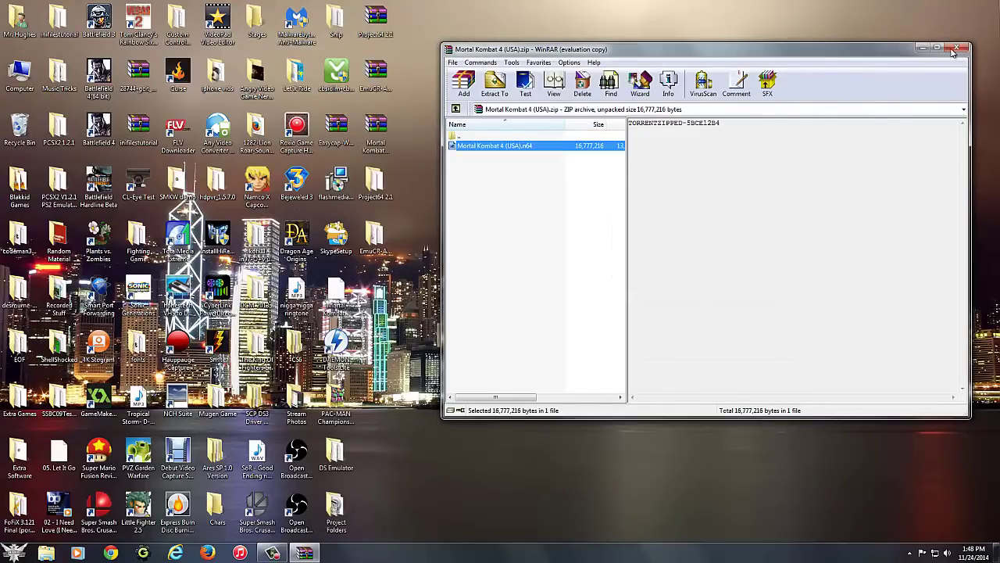
click(956, 47)
drag(390, 290, 385, 251)
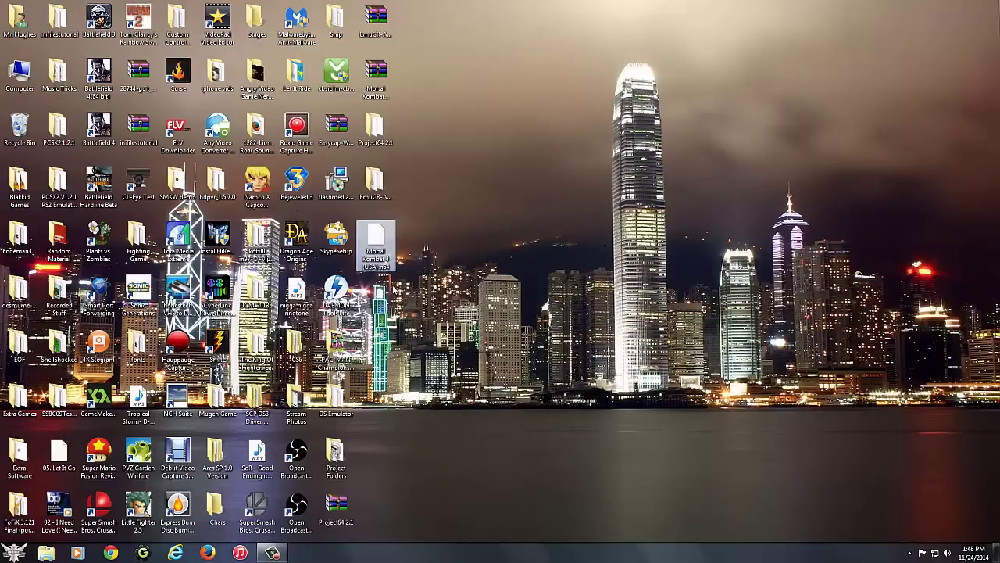
click(525, 240)
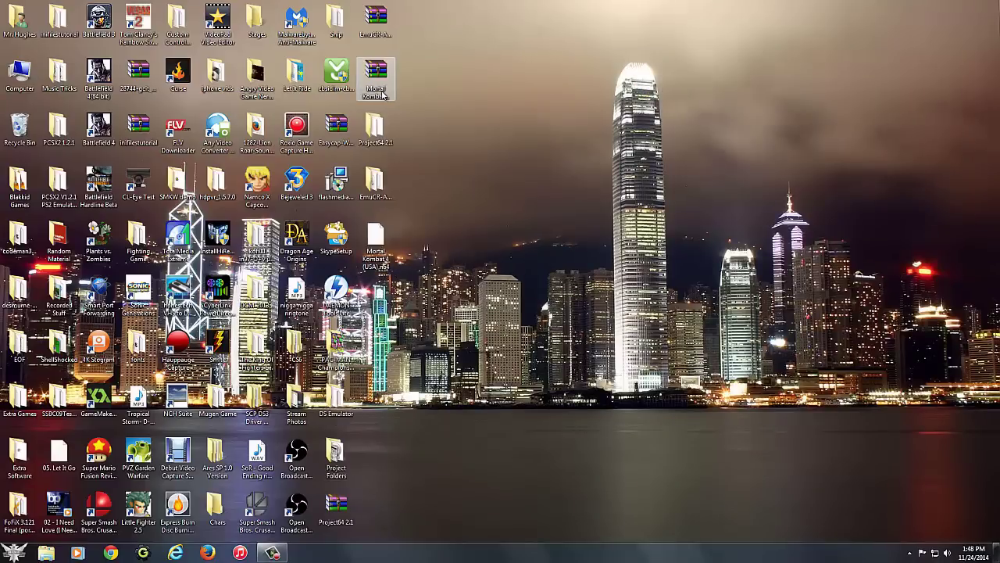
Step: Open the Plugin folder inside Project64 2.1 and the extracted EmuCR-AQZNetPlayPlugin-020 folder in separate windows
double_click(372, 141)
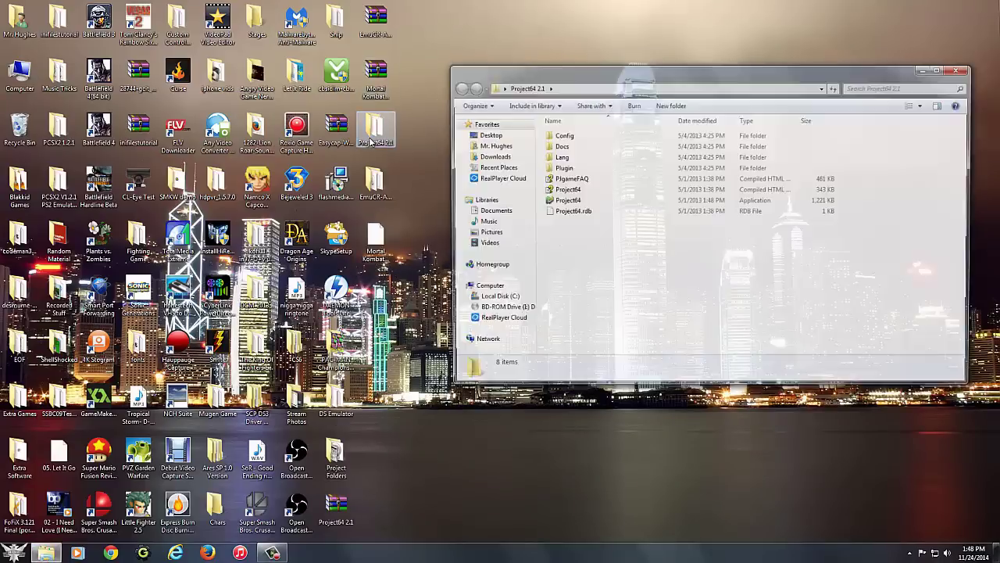
double_click(561, 167)
double_click(375, 181)
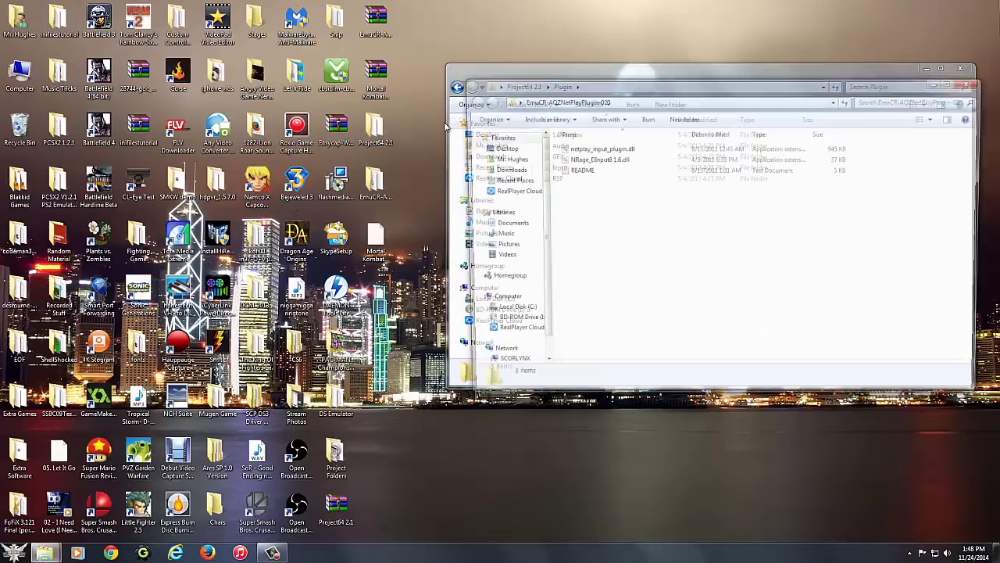
drag(375, 199, 331, 250)
drag(451, 341, 412, 295)
right_click(412, 295)
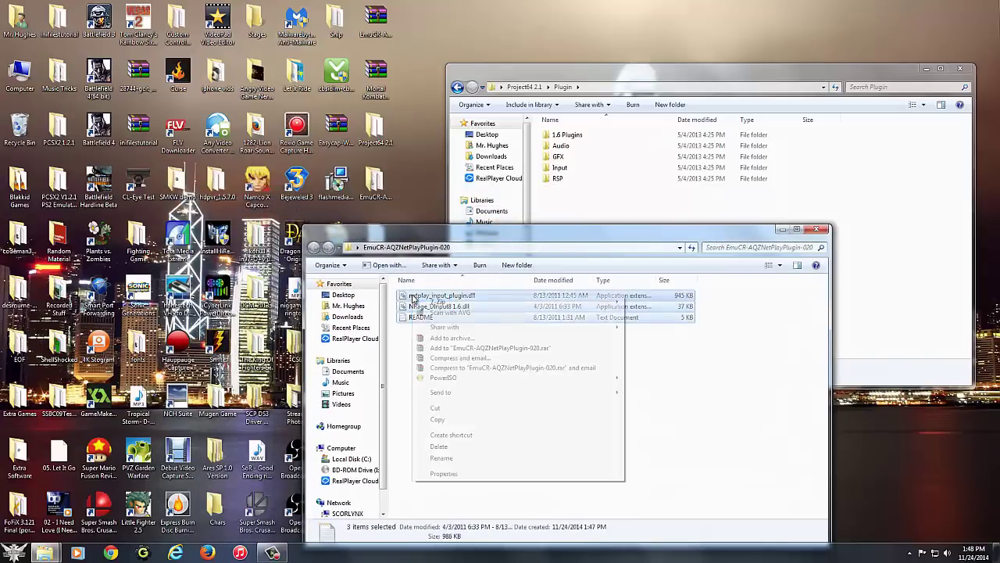
click(401, 349)
Step: Copy netplay_input_plugin.dll and NRage_DInput8 1.6.dll into Project64's Plugin folder and close the source folder
click(437, 295)
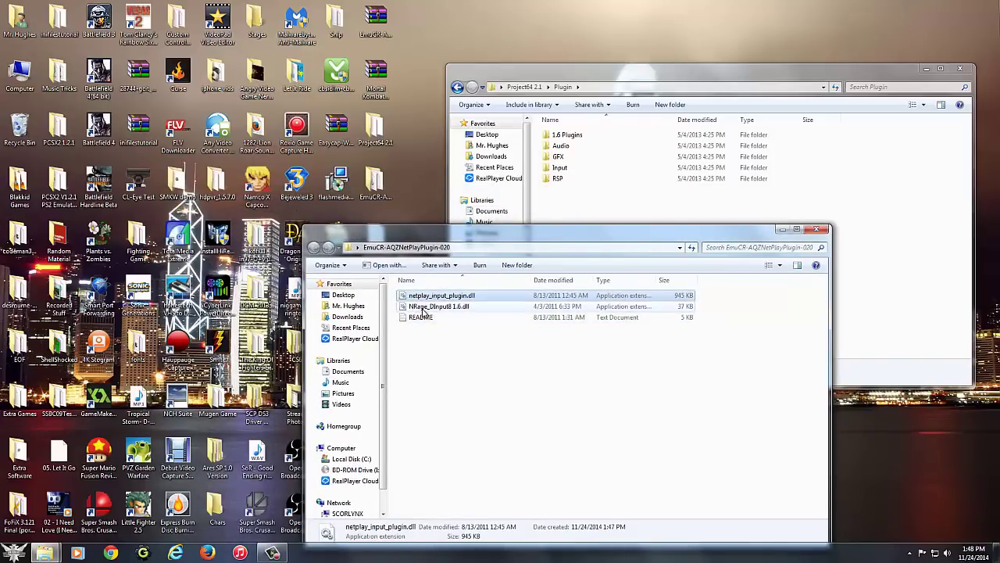
ctrl+click(423, 306)
right_click(423, 306)
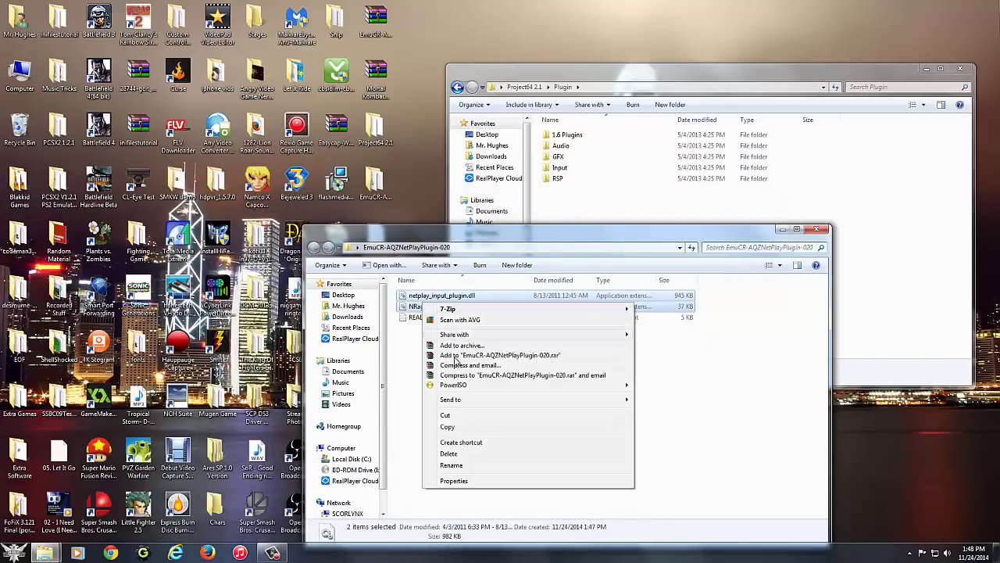
click(448, 427)
click(547, 211)
right_click(547, 210)
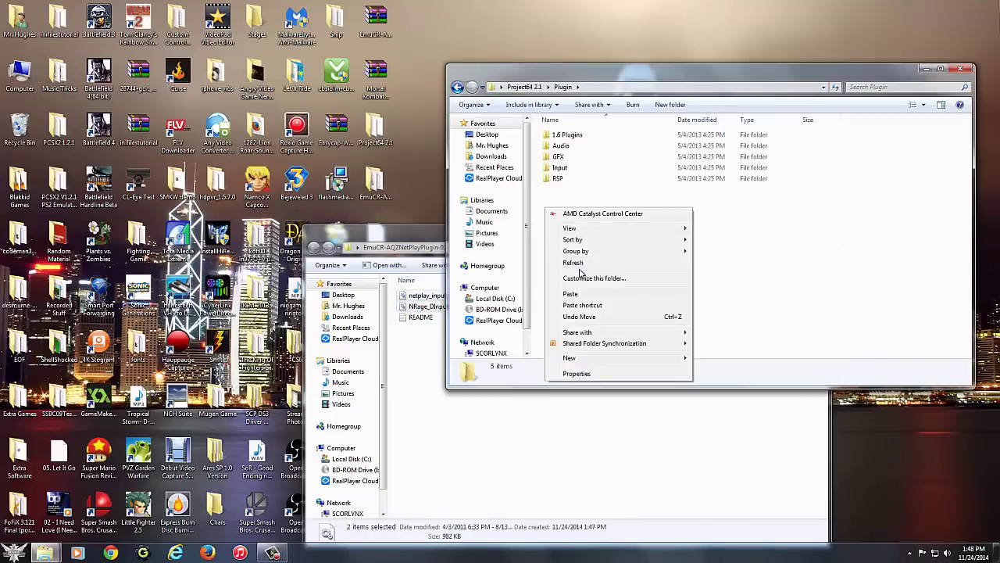
click(582, 292)
click(443, 244)
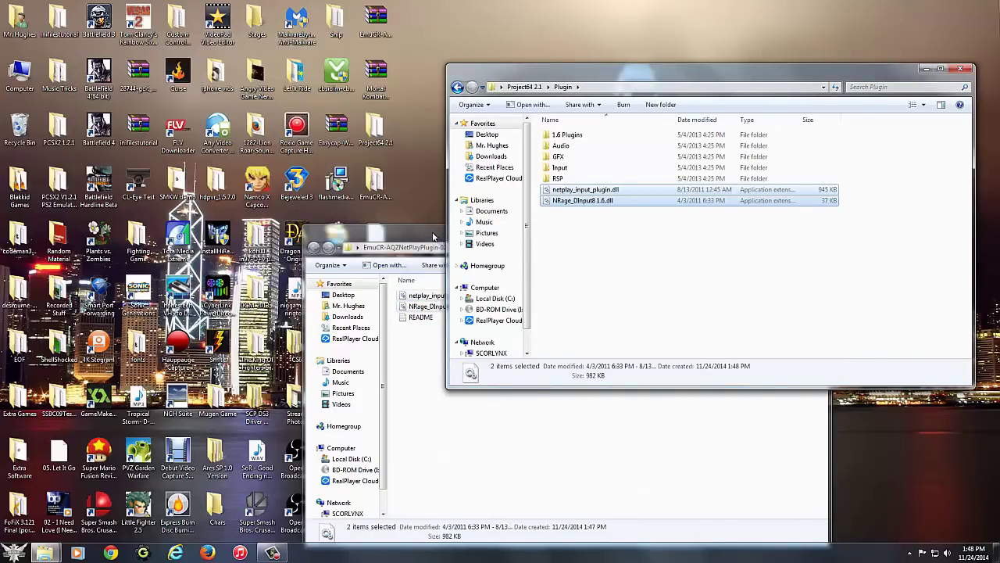
click(818, 231)
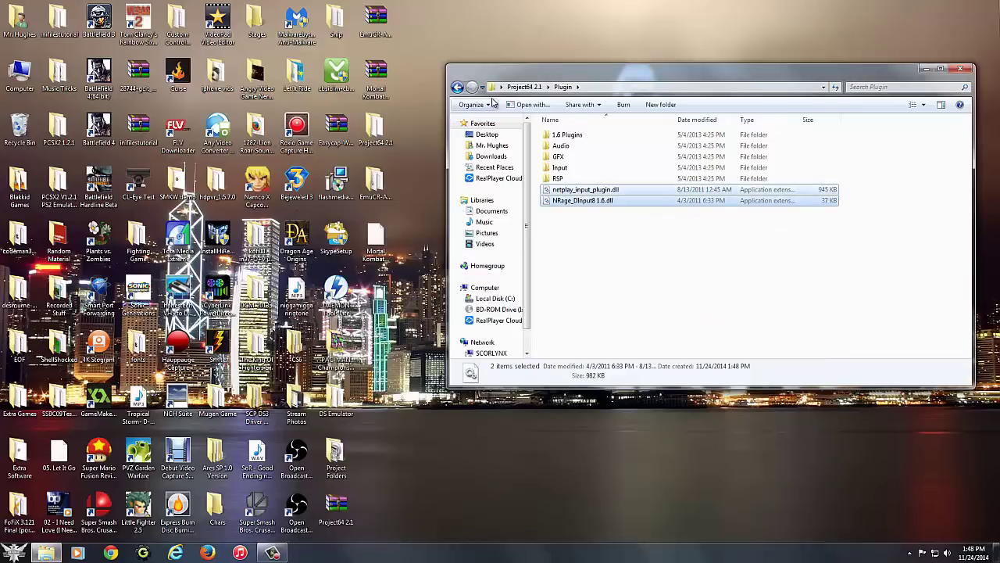
Step: Launch the Project64 application from the Project64 2.1 folder with English as the language
click(457, 86)
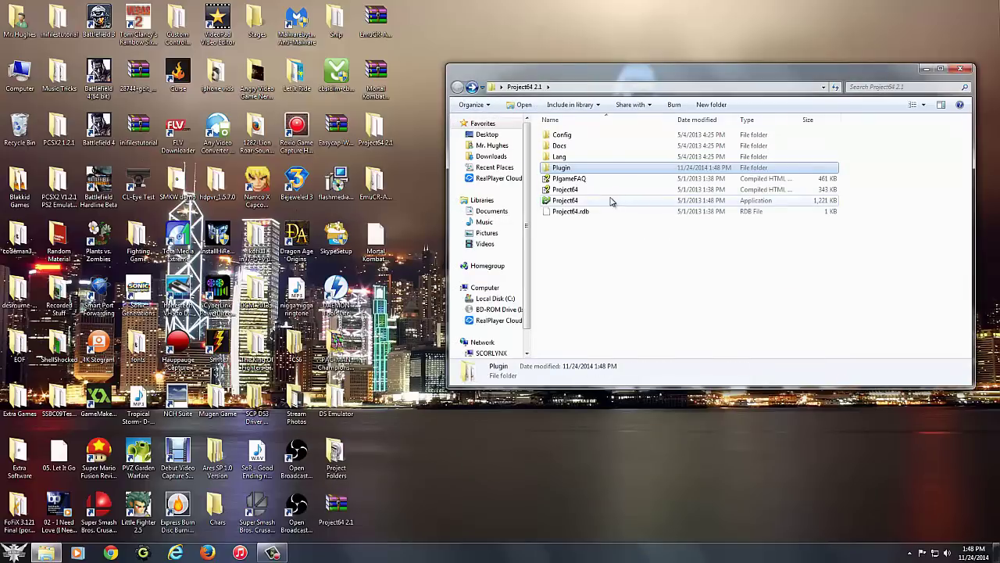
double_click(576, 200)
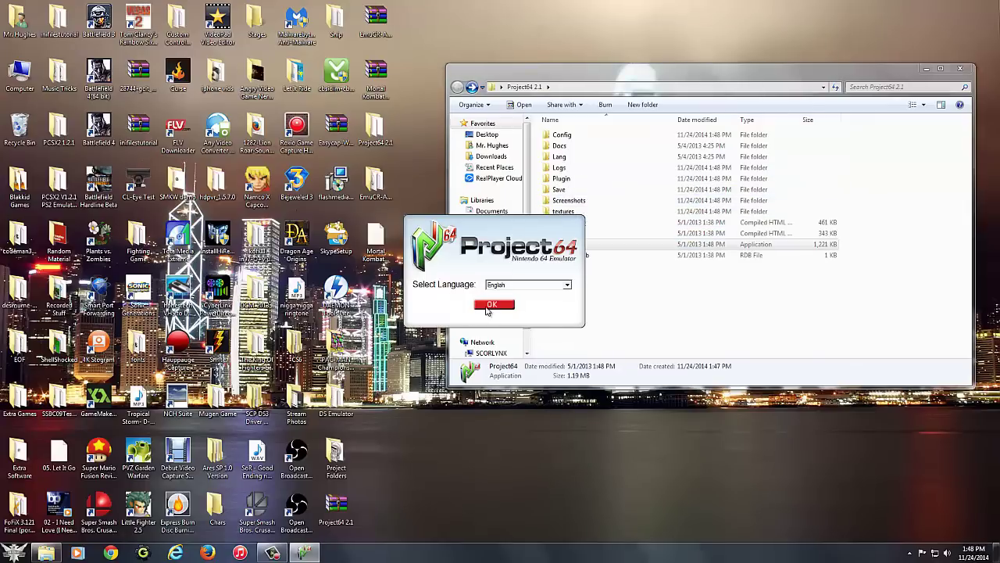
click(488, 306)
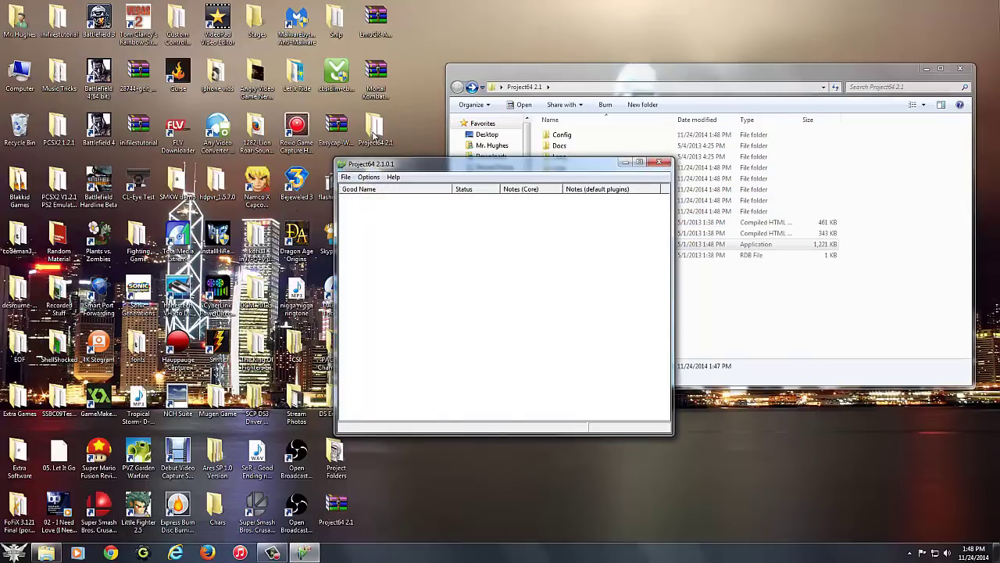
Step: Set the video plugin to Glide64 For PJ64: 2.0.0.1 in the emulator's plugin settings
click(368, 176)
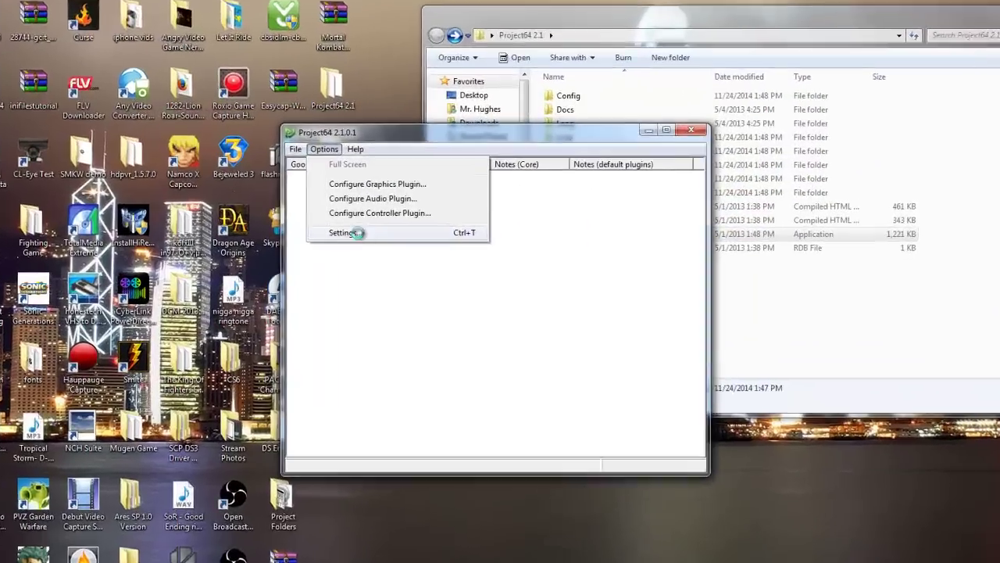
click(395, 244)
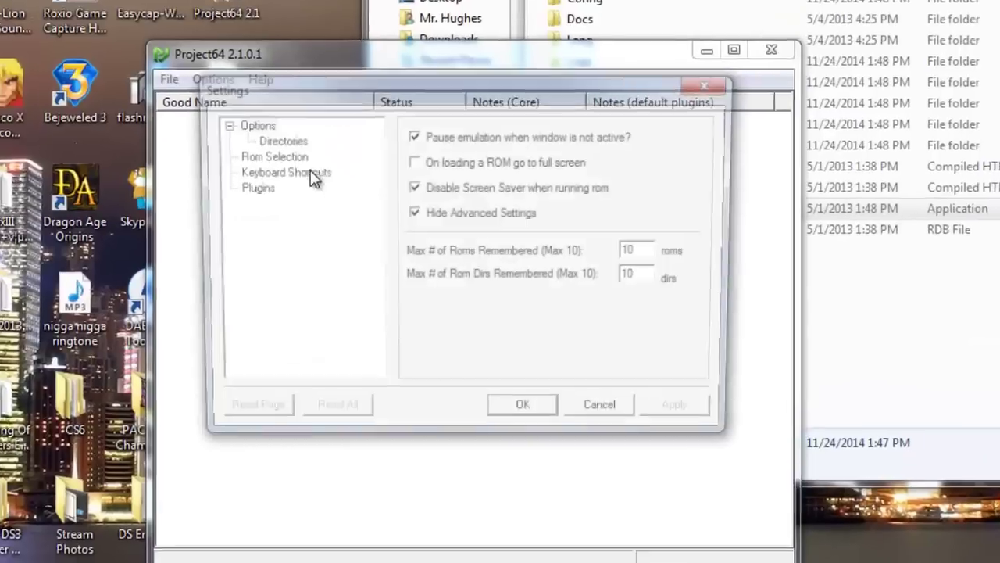
click(190, 168)
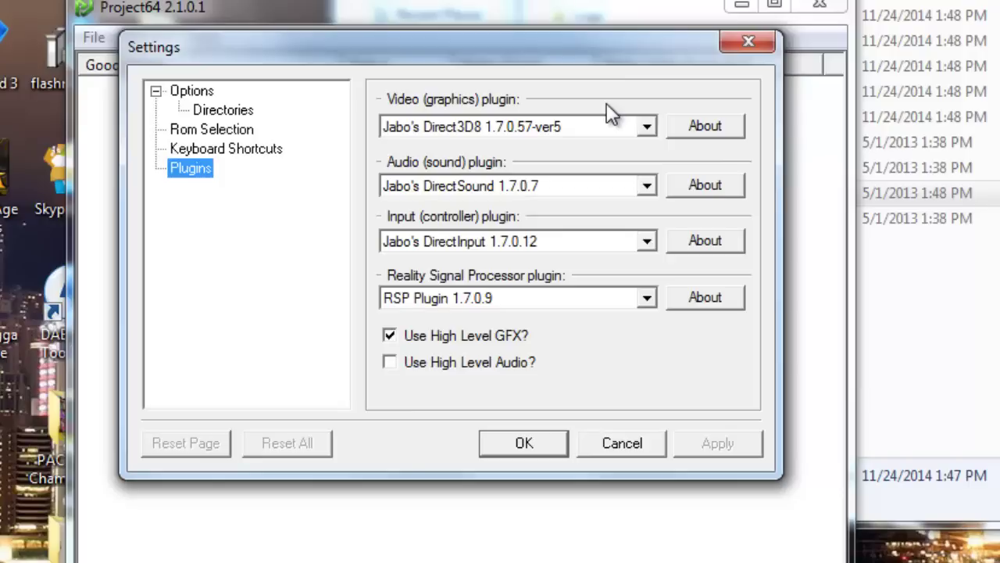
click(647, 129)
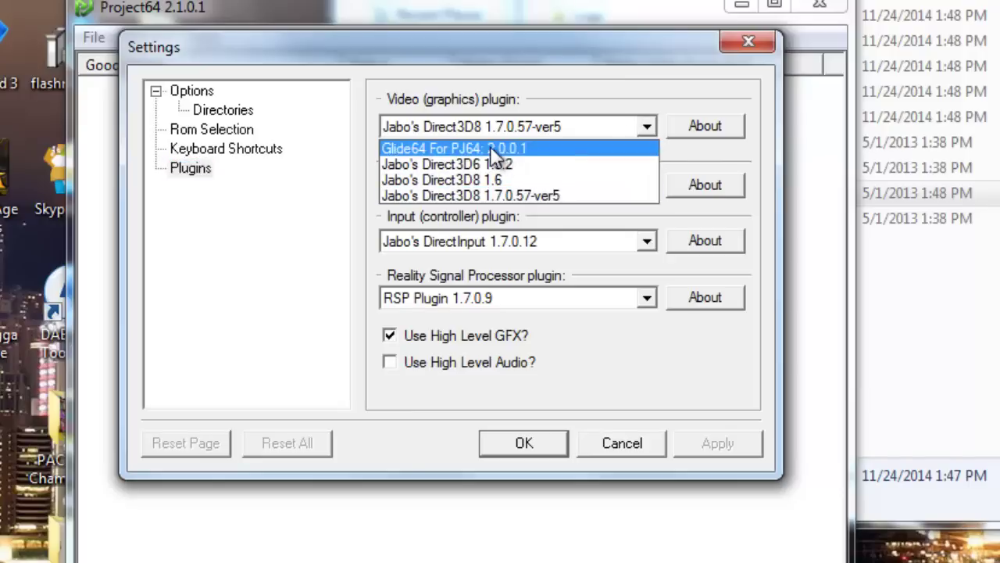
click(490, 147)
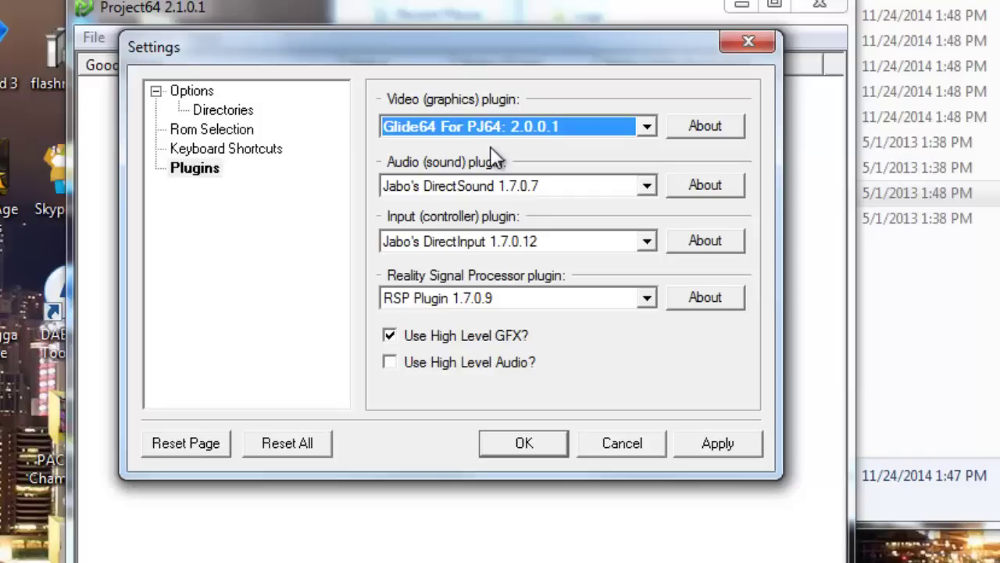
Step: Switch the video plugin to Jabo's Direct3D8 1.6 and return it to Glide64 For PJ64: 2.0.0.1
click(648, 127)
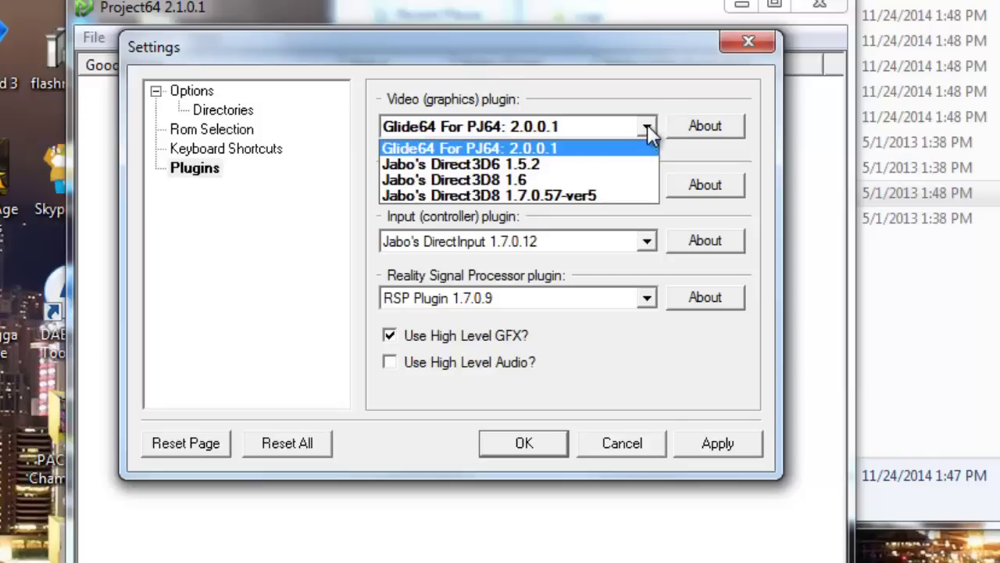
click(461, 180)
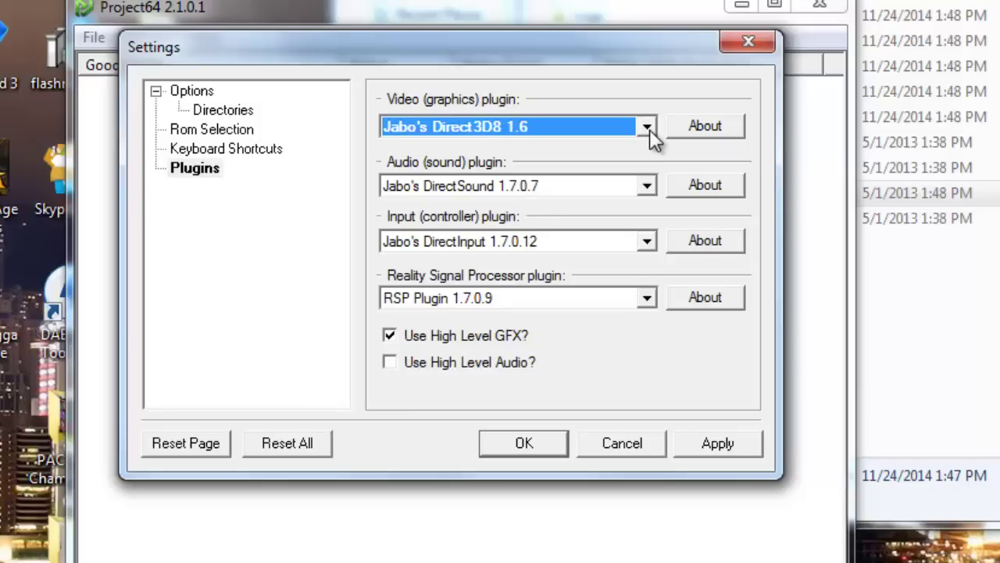
click(650, 129)
click(477, 150)
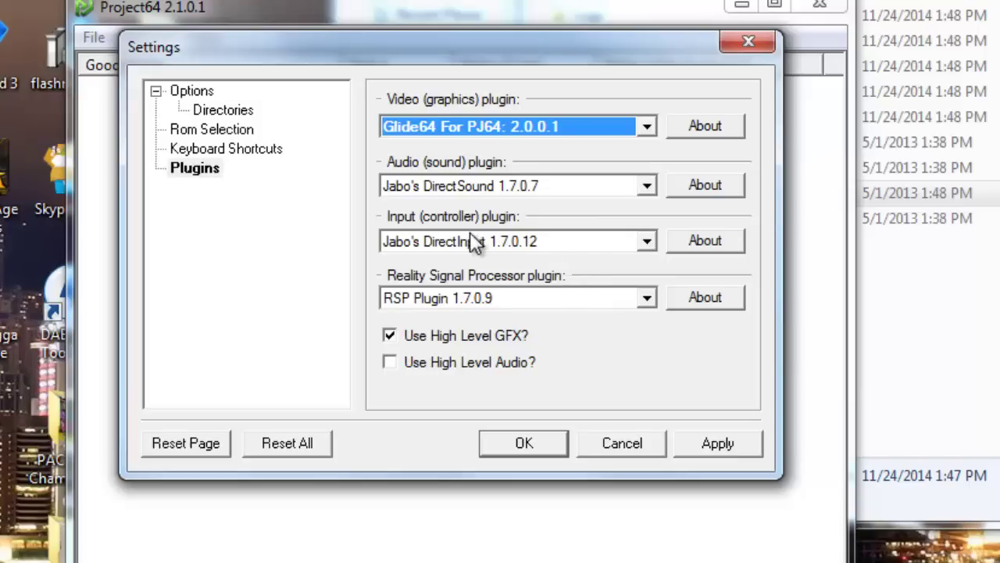
Step: Try to set the input plugin to AQZ NetPlay v0.20 and apply the plugin settings
click(525, 241)
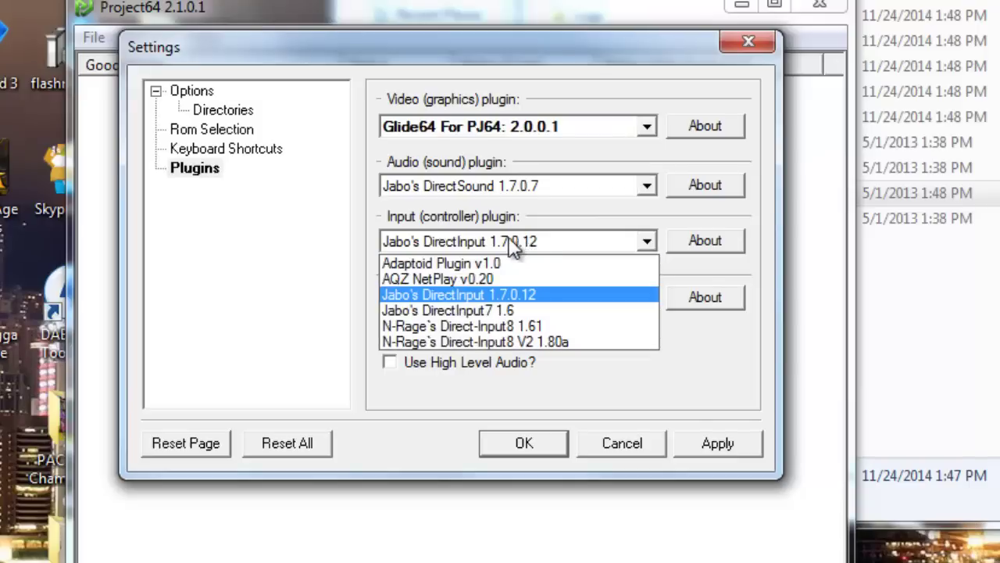
click(474, 282)
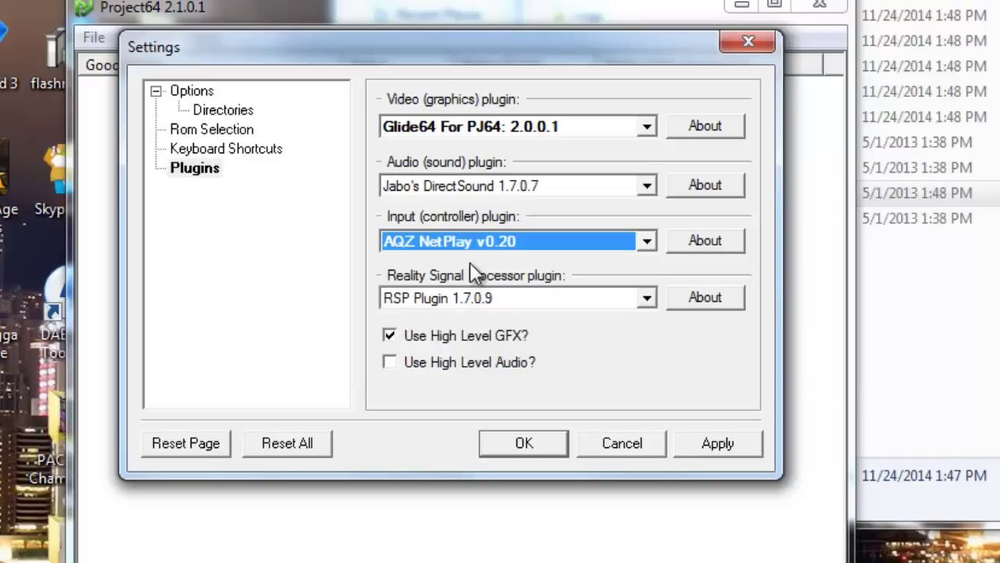
key(Up)
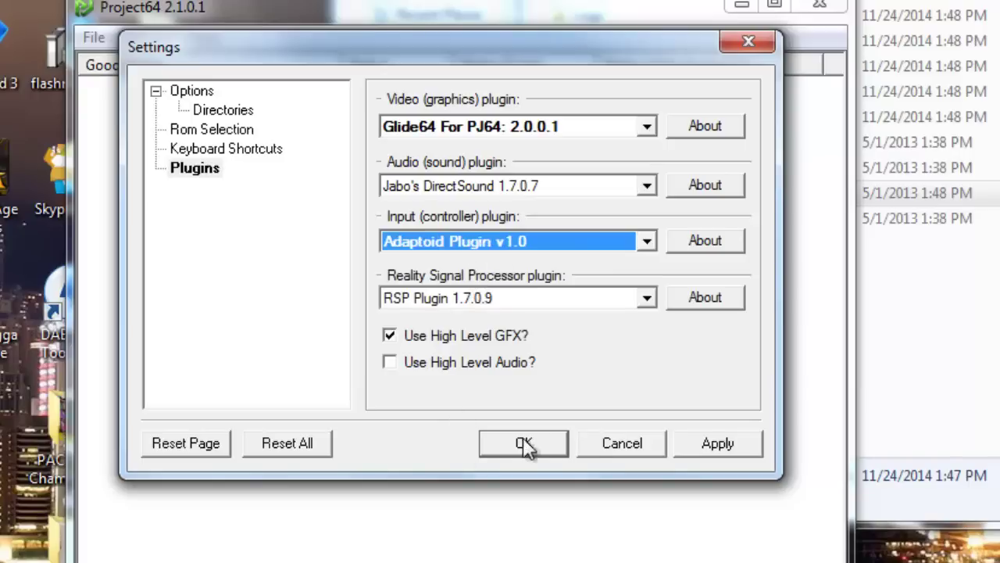
click(723, 443)
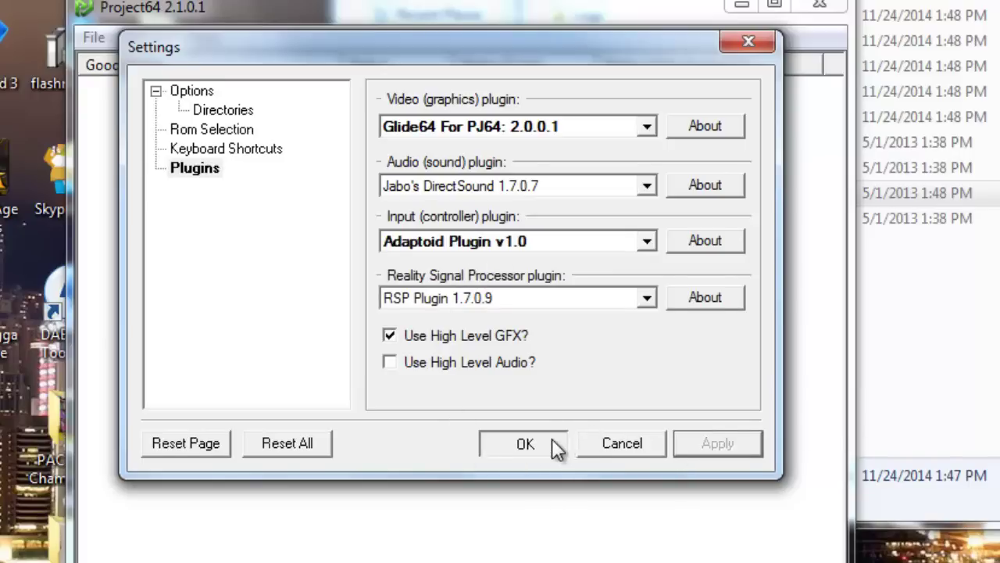
click(552, 440)
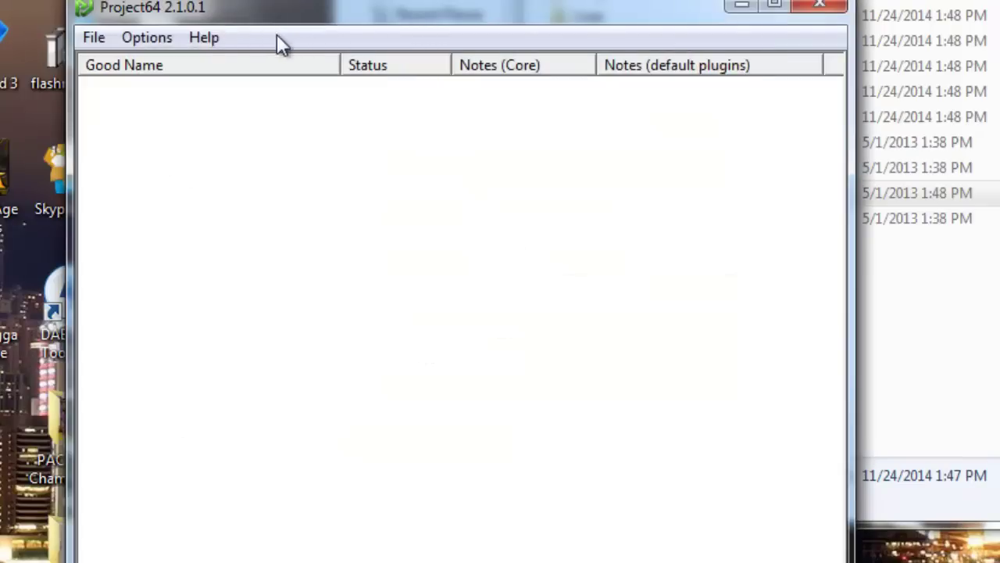
Step: Exit the emulator and relaunch Project64 from its folder as administrator
click(96, 38)
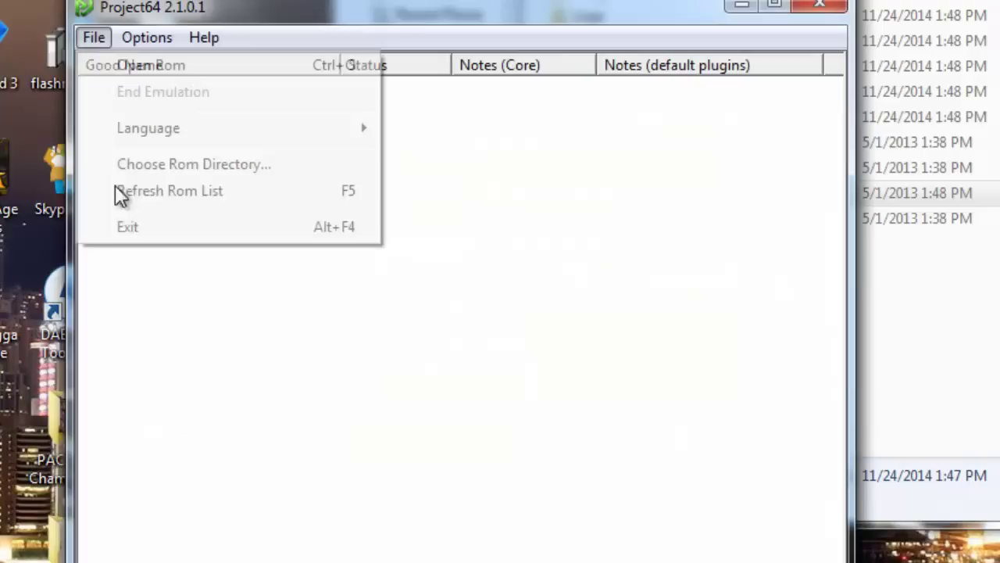
click(125, 227)
right_click(576, 193)
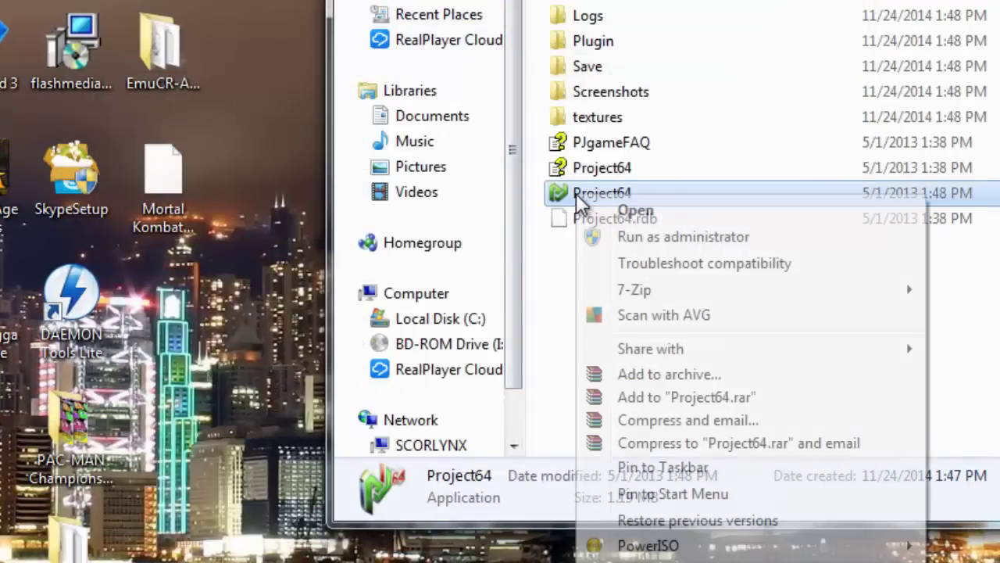
click(649, 238)
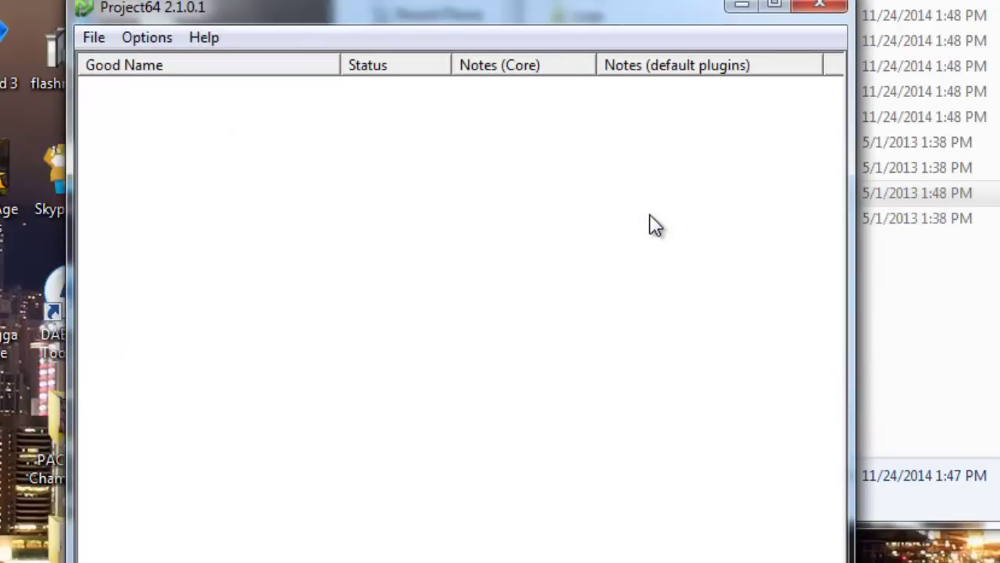
Step: Try to open the controller plugin's configuration and dismiss the resulting message
click(92, 41)
mouse_move(165, 38)
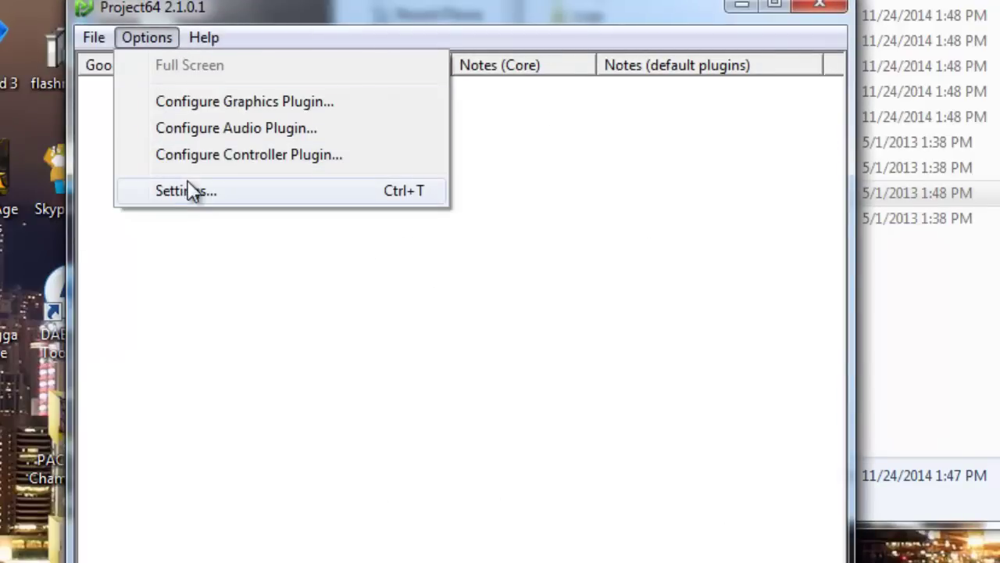
click(211, 155)
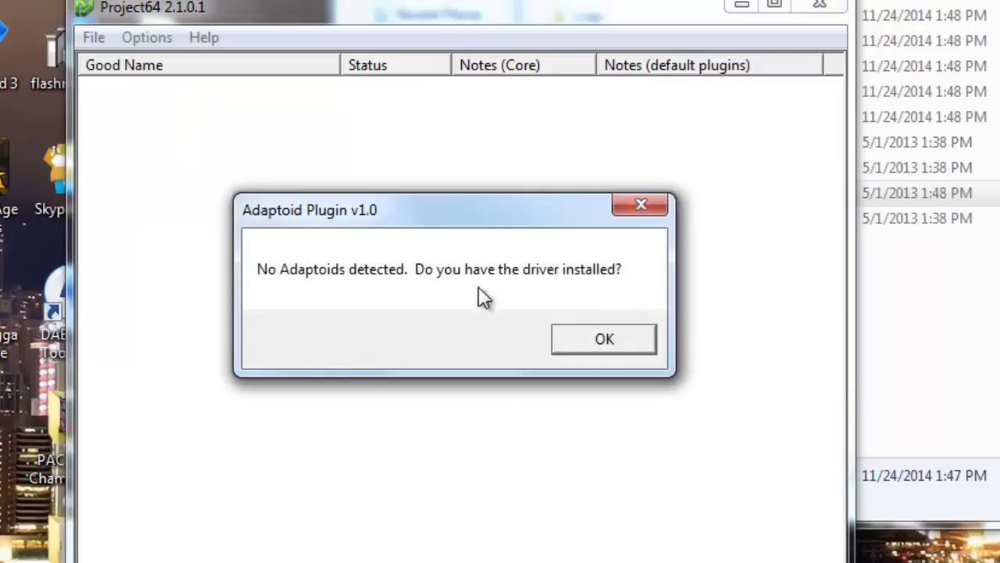
click(605, 344)
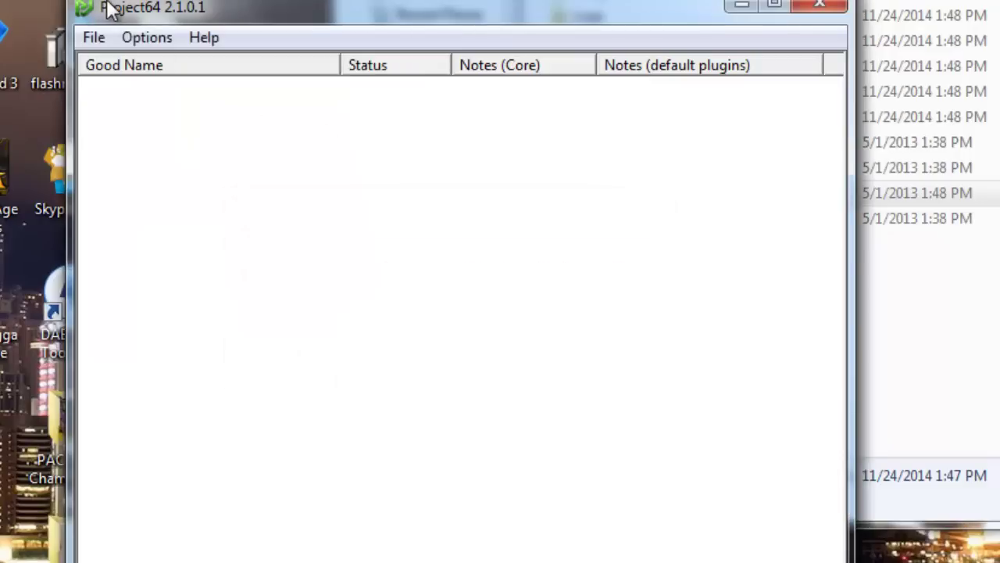
Step: Check which plugins are selected in the emulator's settings
click(94, 45)
mouse_move(164, 37)
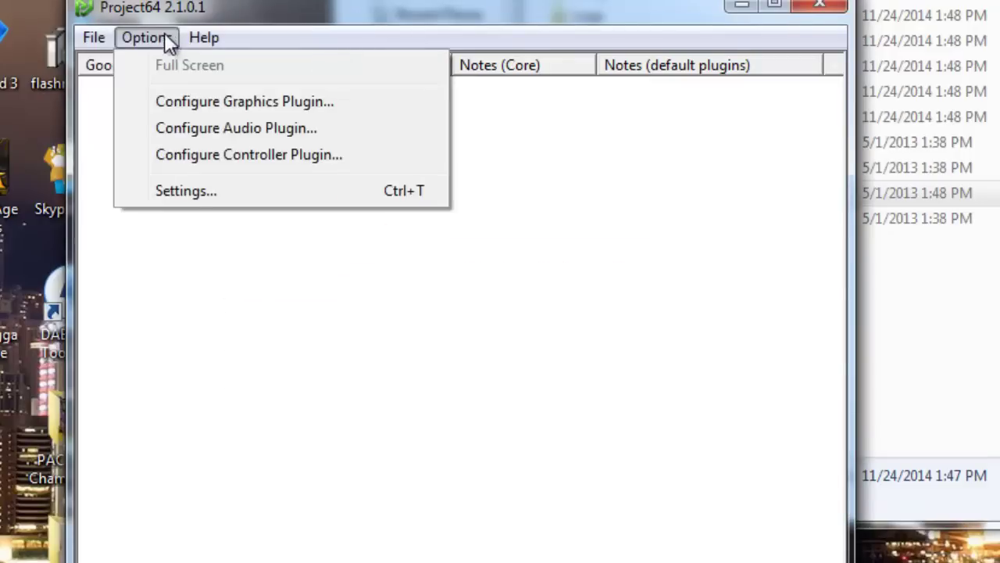
click(207, 190)
click(220, 152)
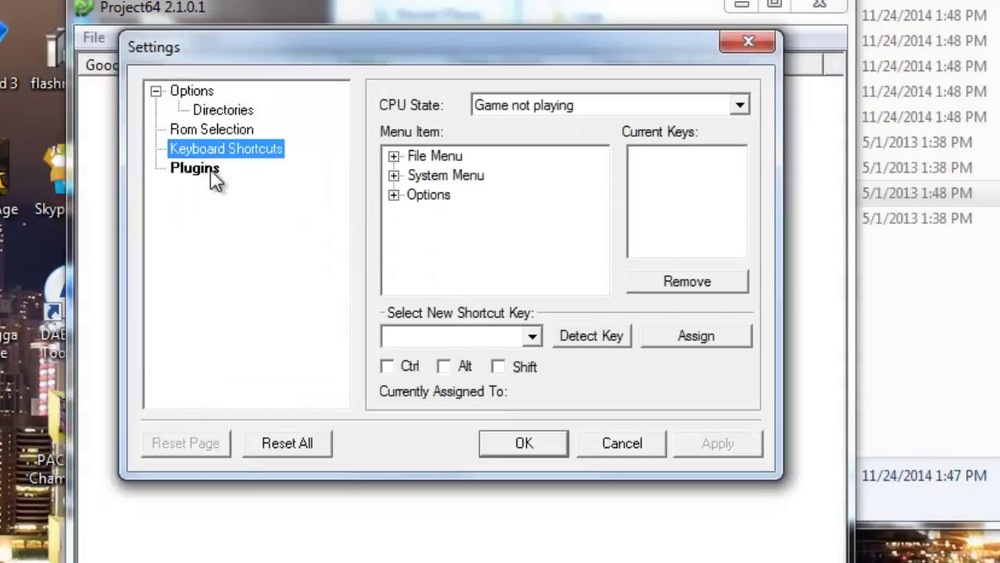
click(211, 168)
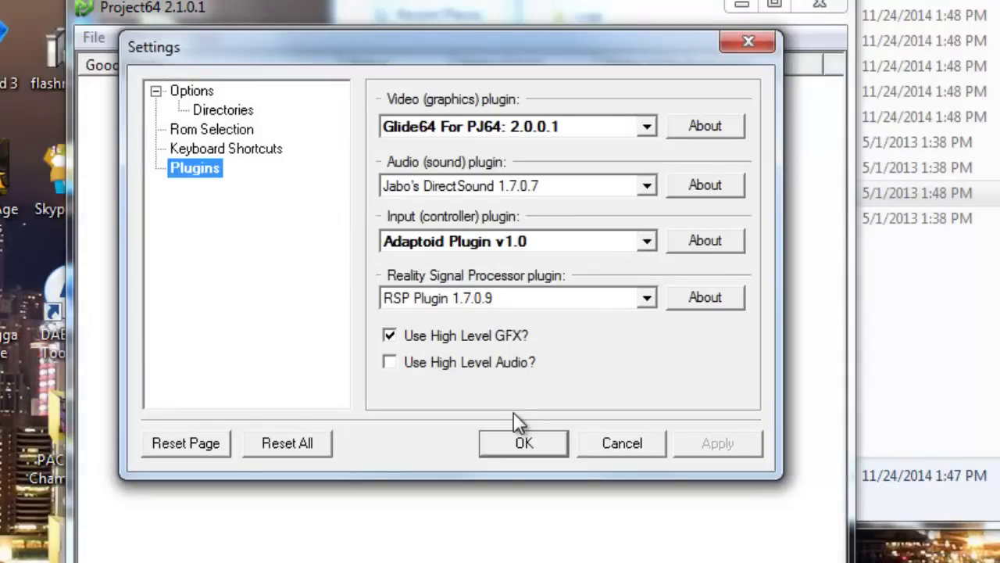
click(507, 440)
Step: Try once more to open the configuration of the controller plugin
click(141, 37)
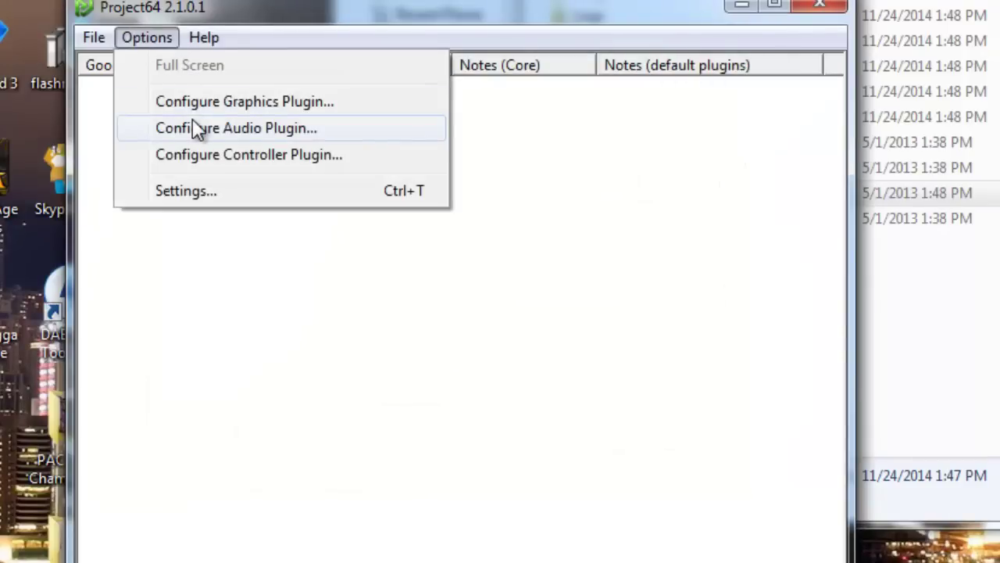
click(237, 148)
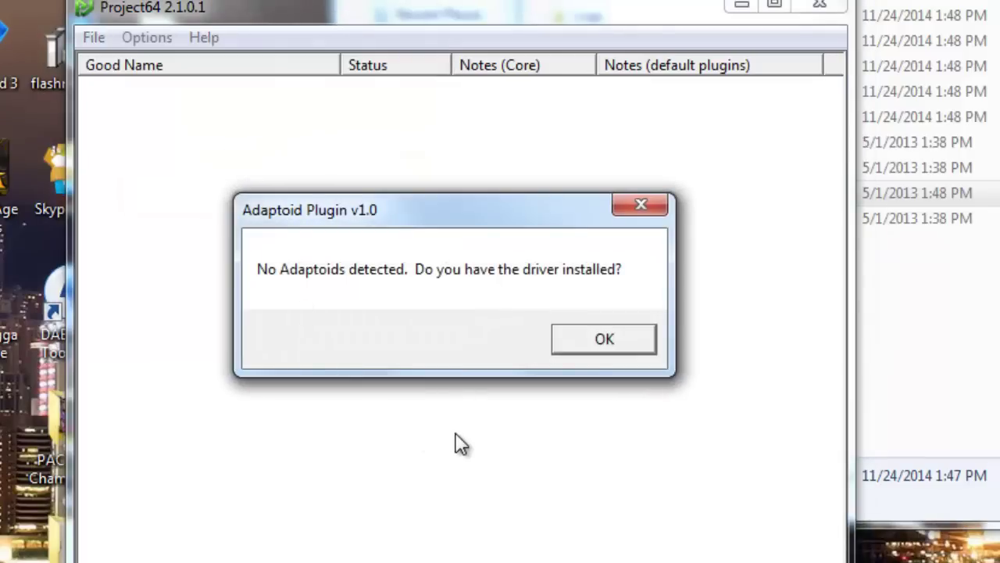
click(588, 342)
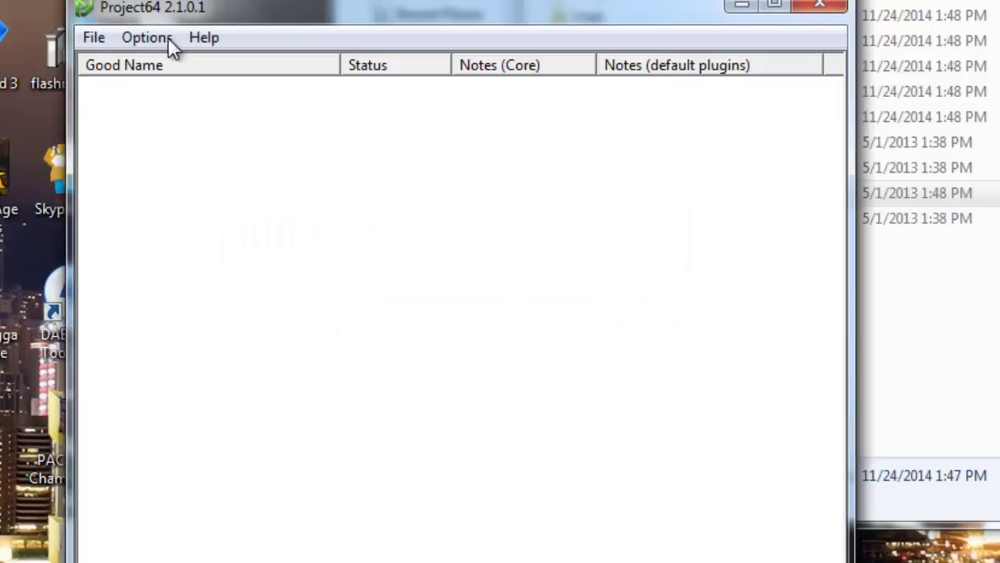
Step: Set the input plugin to AQZ NetPlay v0.20 in the emulator's plugin settings and apply the change
click(151, 37)
click(211, 190)
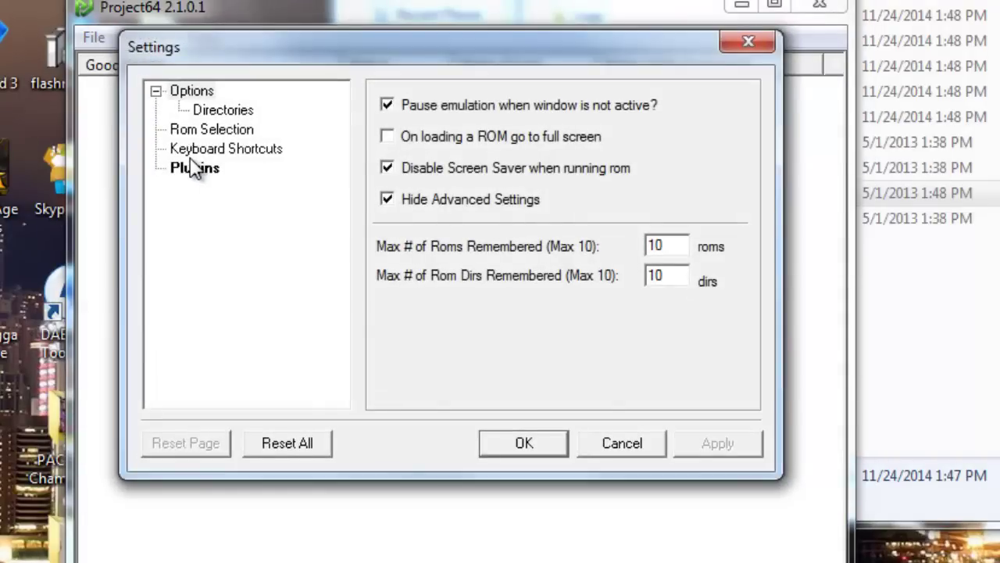
click(192, 154)
click(197, 172)
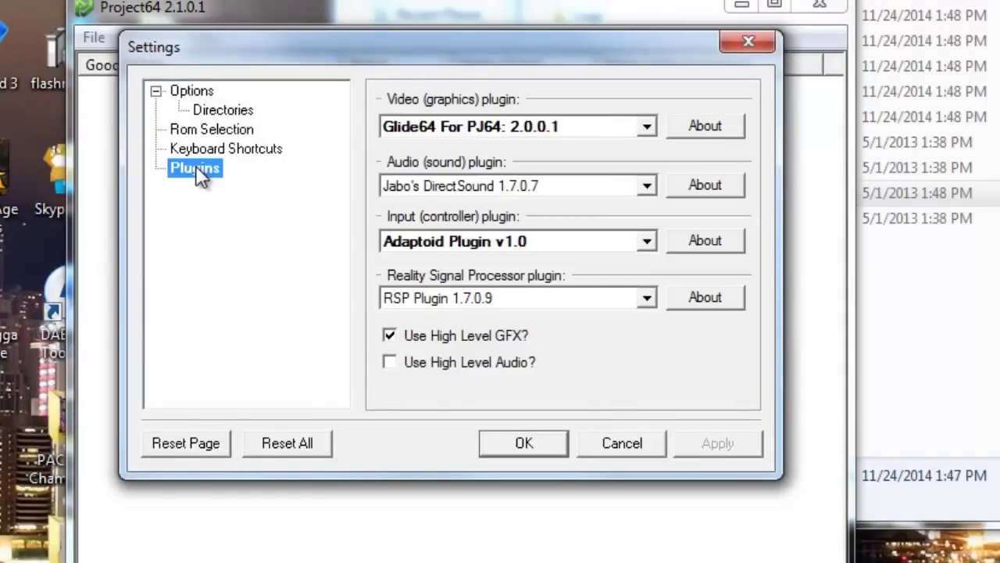
click(647, 242)
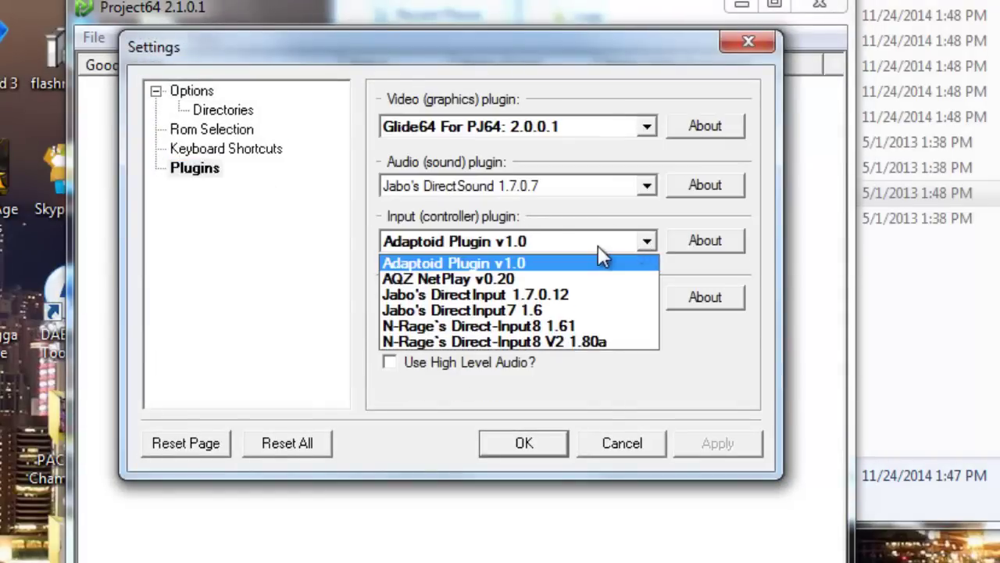
click(450, 280)
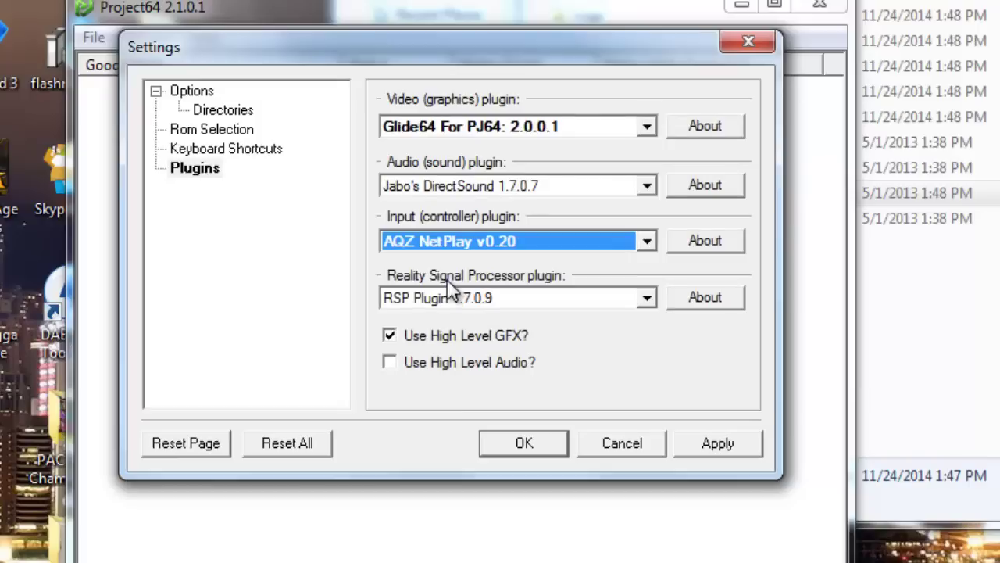
click(717, 443)
click(506, 445)
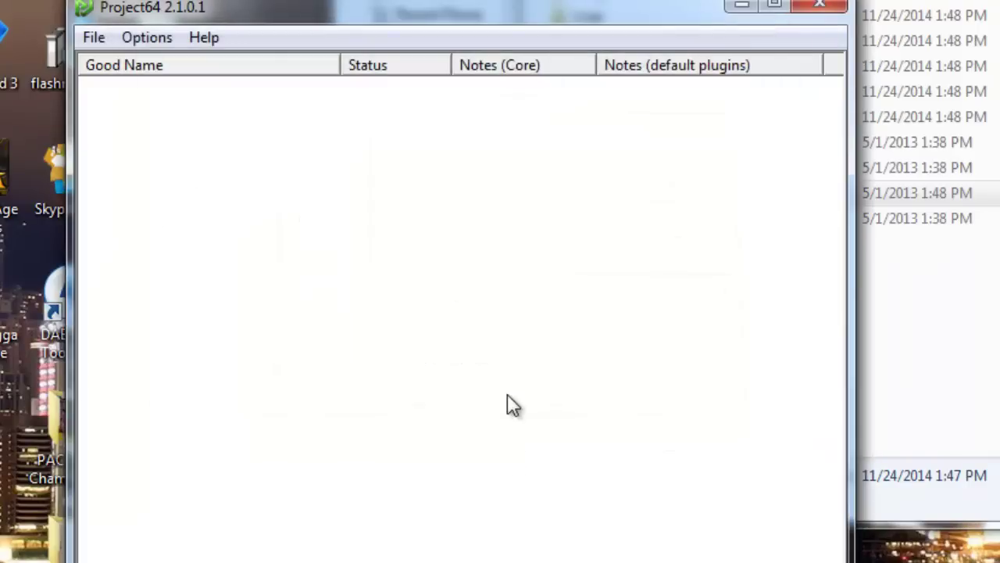
Step: Select N-Rage's Direct-Input8 1.61 as the input plugin in the AQZ NetPlay controller configuration
click(153, 38)
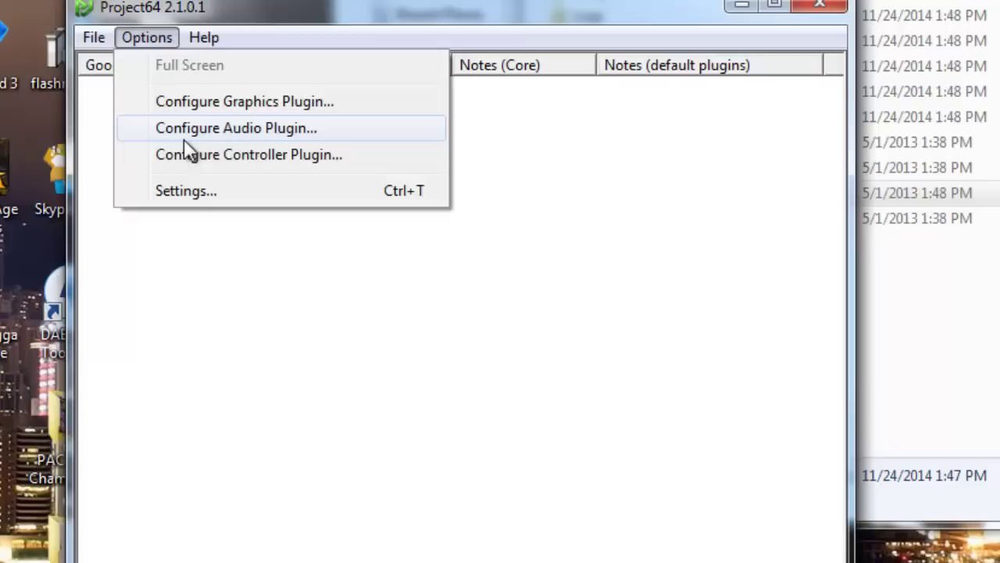
click(229, 156)
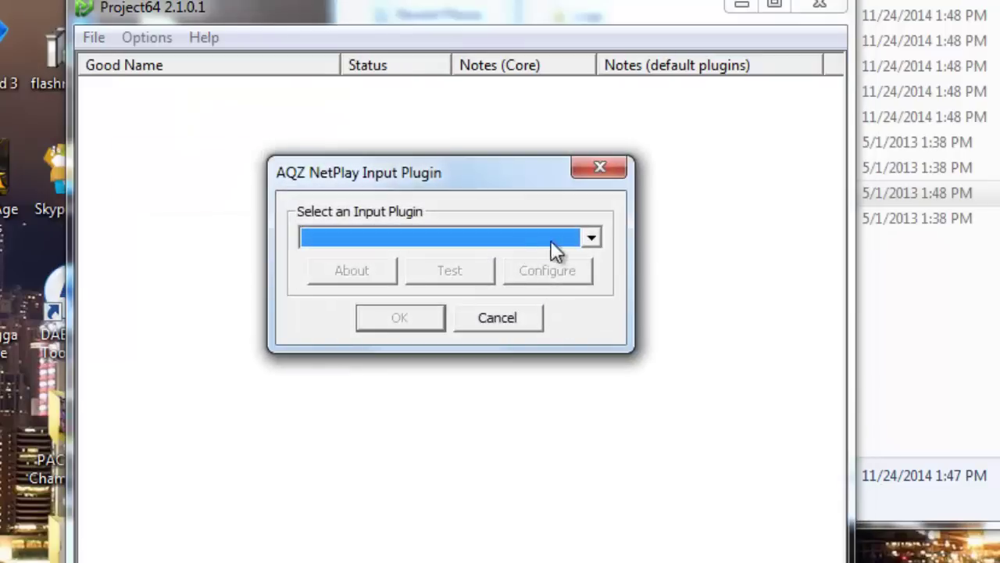
click(591, 238)
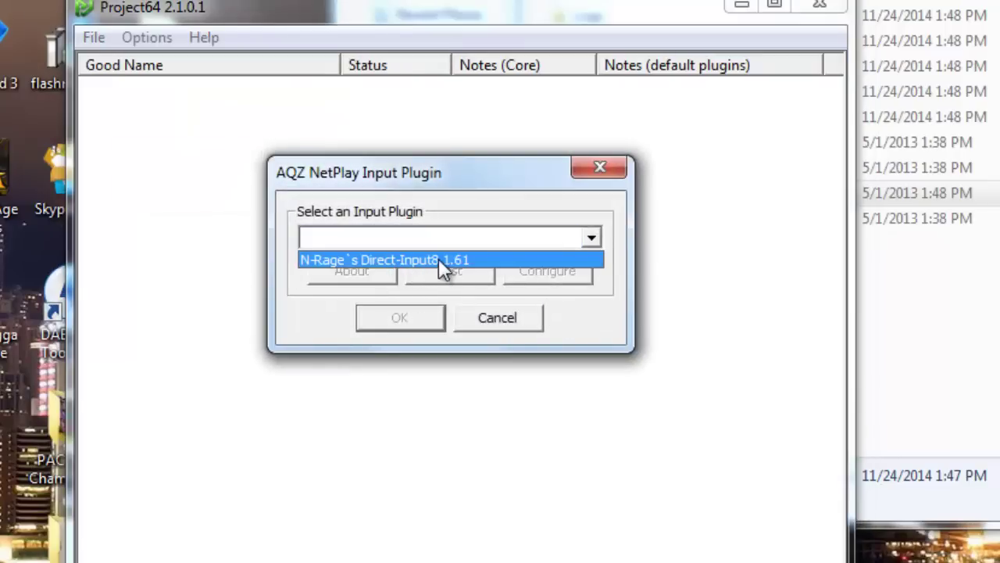
click(438, 259)
Step: Open N-Rage's plugin configuration and keep MemPak as the N64-Plugin for Controller 1
click(545, 271)
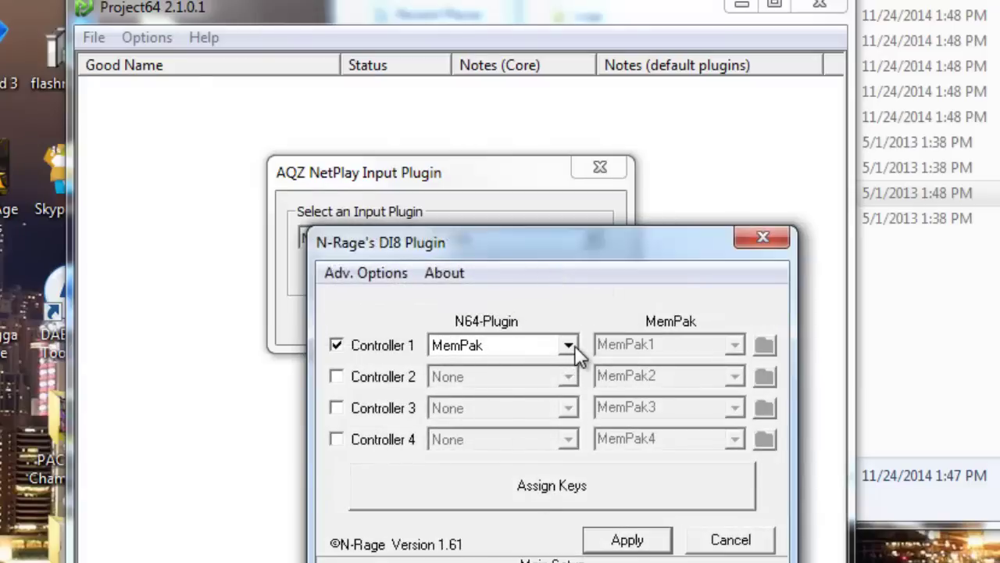
click(569, 346)
click(574, 344)
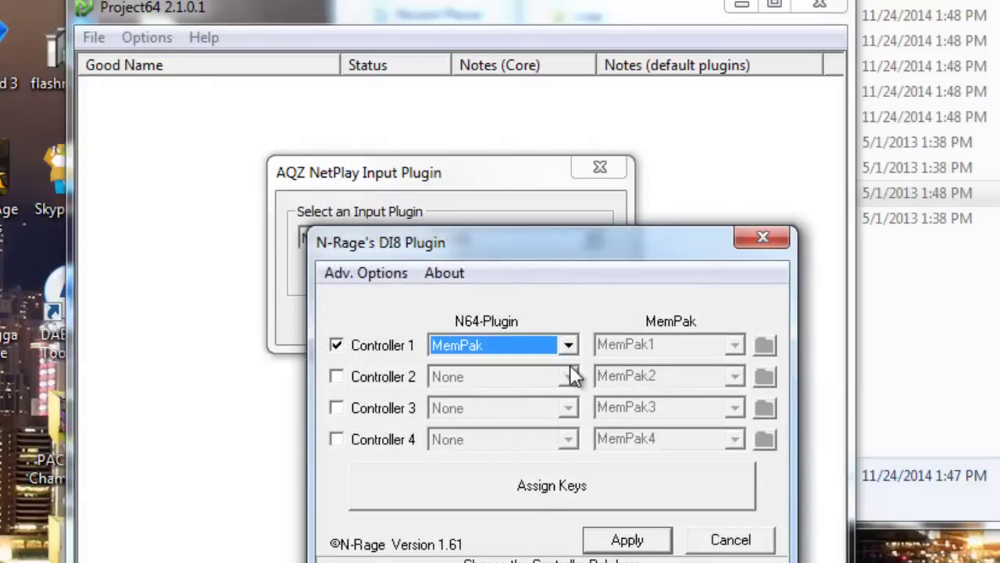
Step: Review the gamepad key assignments for N64-Controller 1 and confirm the N-Rage and AQZ NetPlay input settings
click(553, 485)
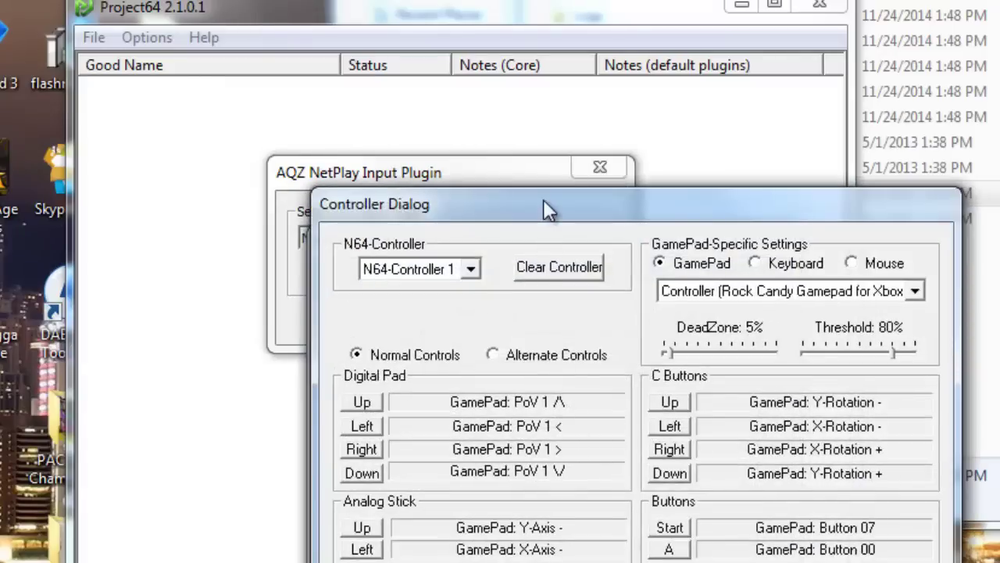
drag(554, 206, 532, 120)
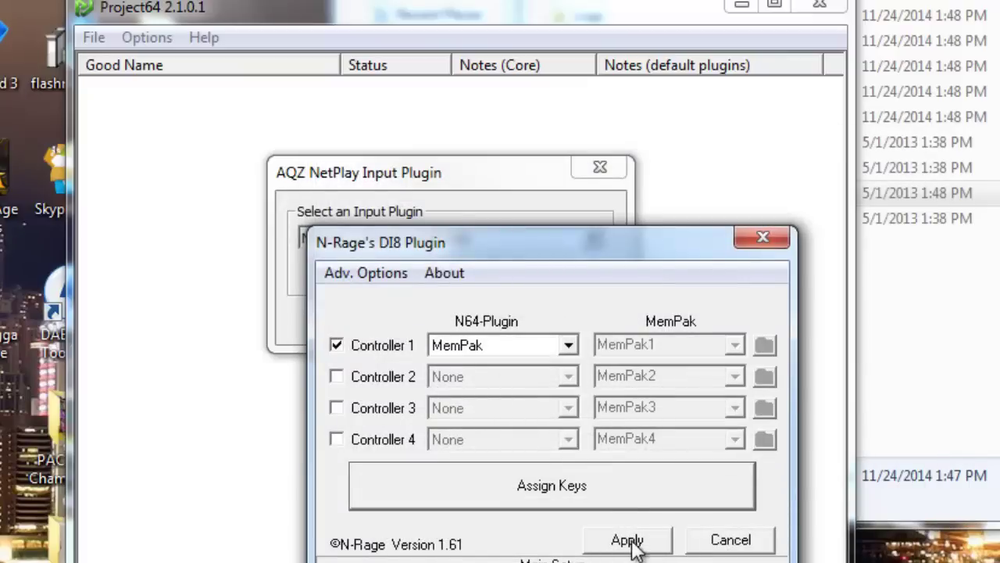
click(627, 540)
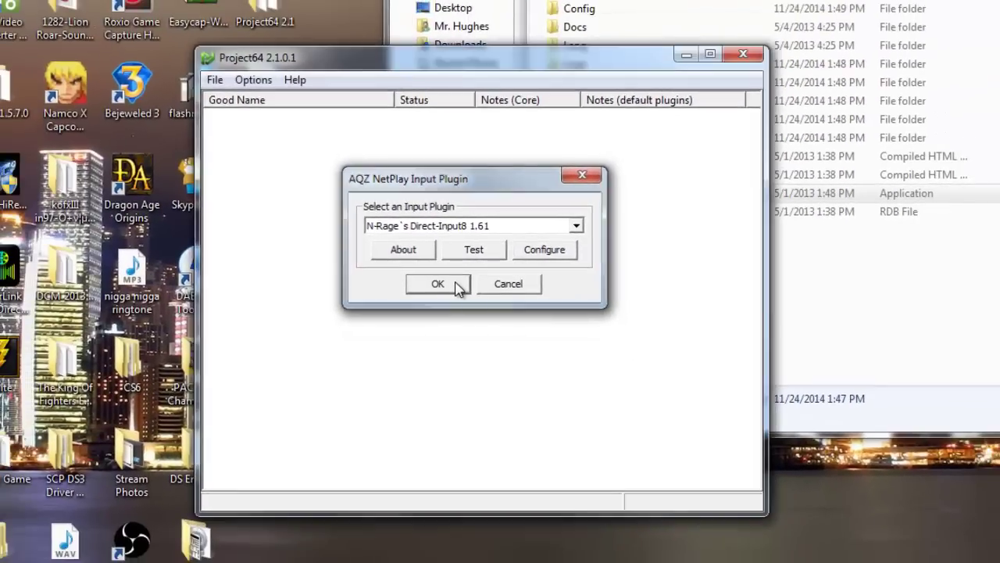
click(437, 284)
click(254, 82)
mouse_move(216, 83)
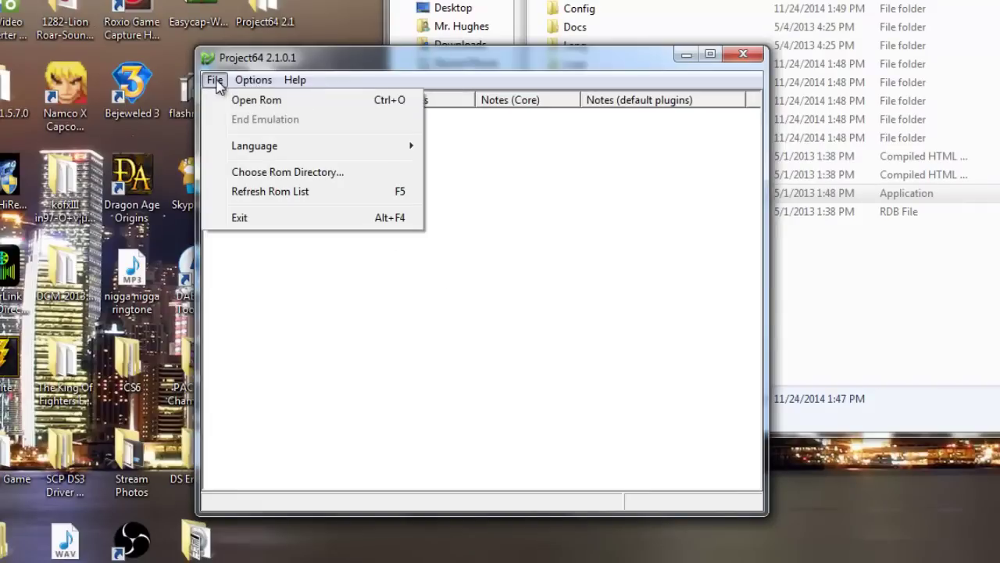
click(242, 102)
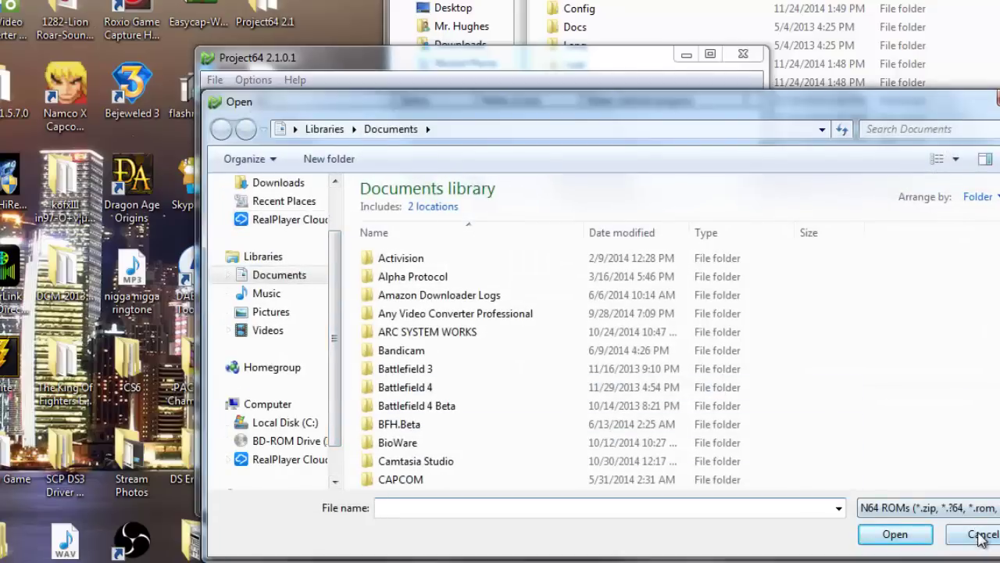
click(981, 537)
Step: Set the current ROM directory to the Nintendo 64 folder inside the user's Roms folder
click(215, 80)
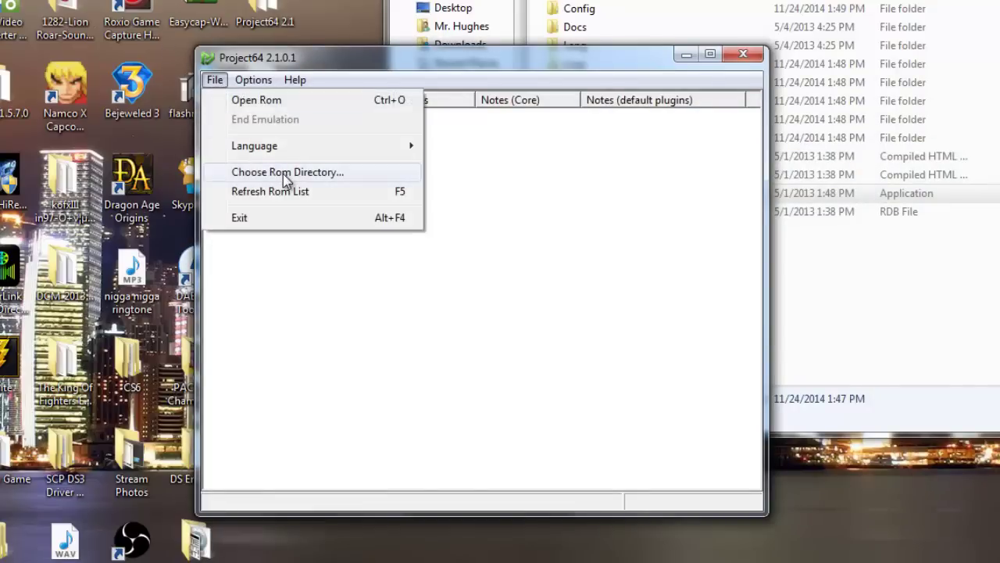
click(280, 172)
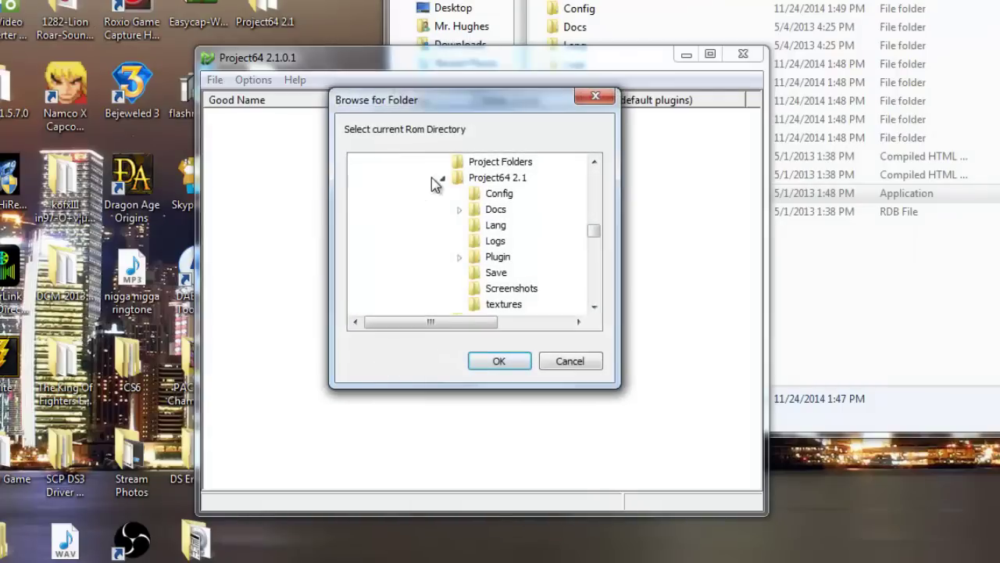
click(434, 178)
scroll(442, 211, up, 10)
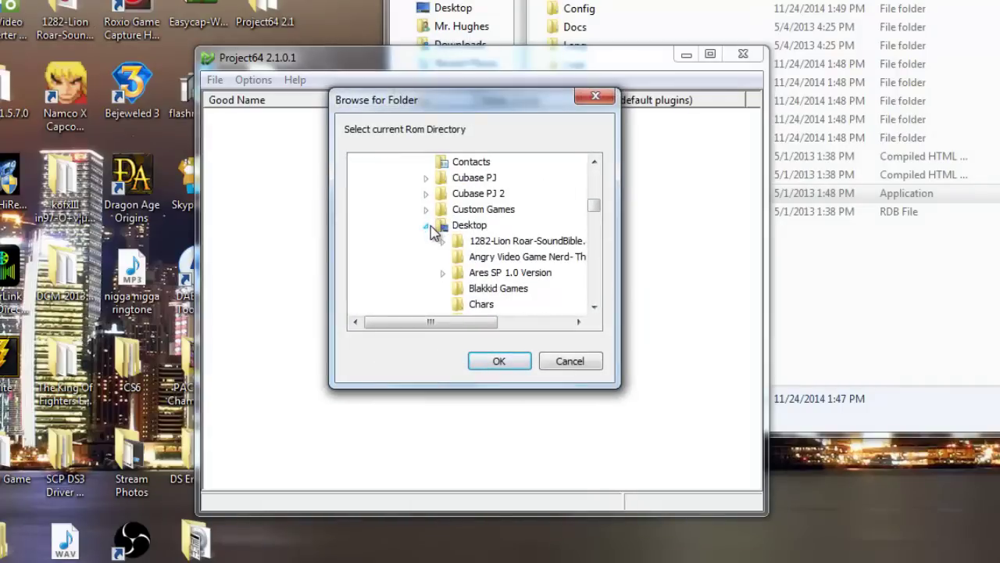
click(427, 226)
scroll(429, 228, up, 5)
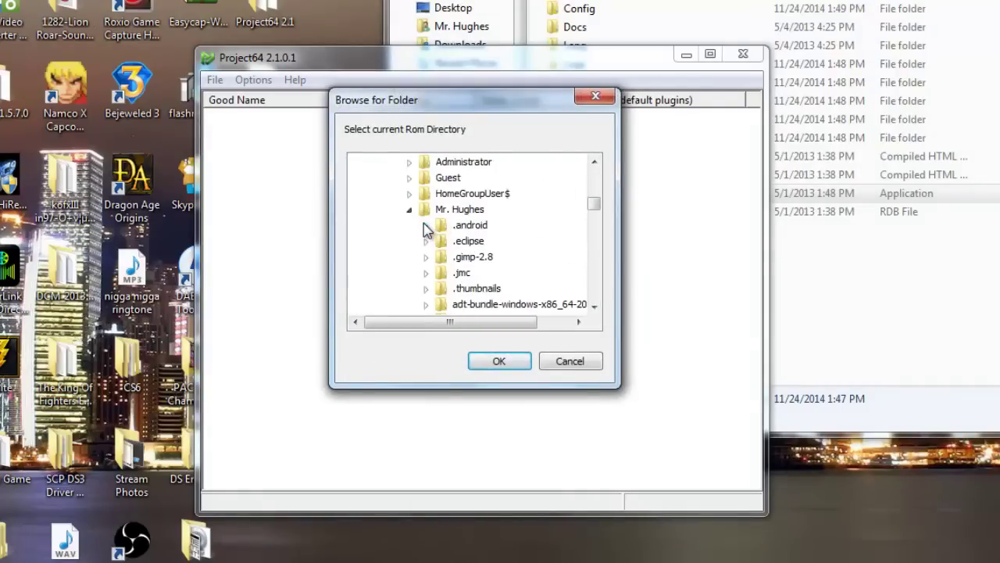
scroll(428, 229, down, 8)
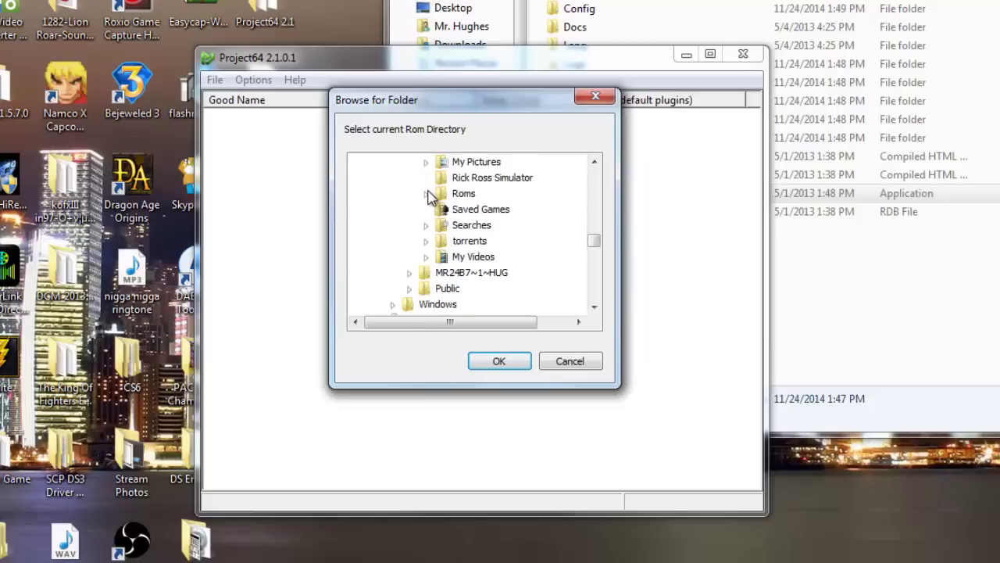
click(426, 193)
scroll(473, 281, down, 2)
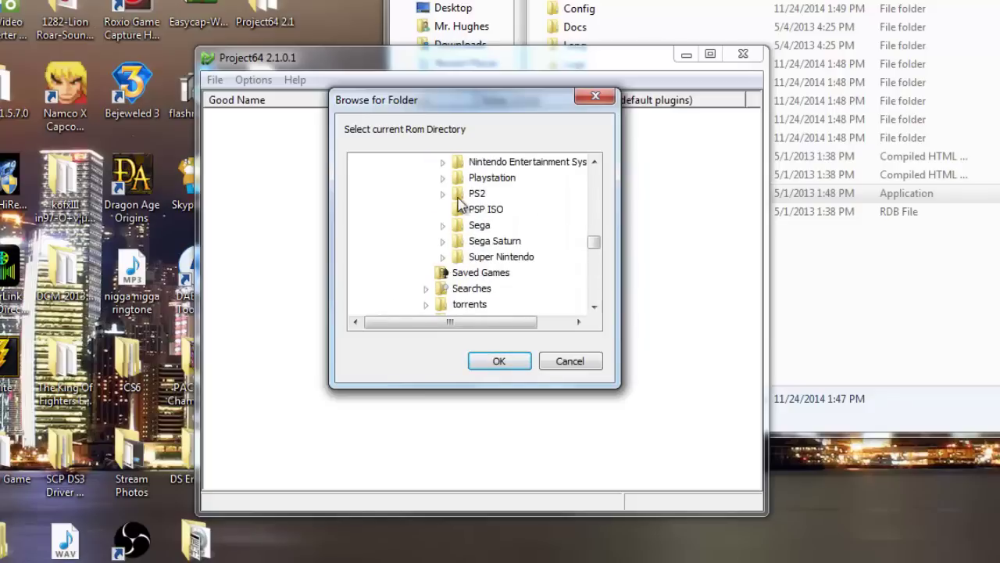
scroll(452, 238, up, 1)
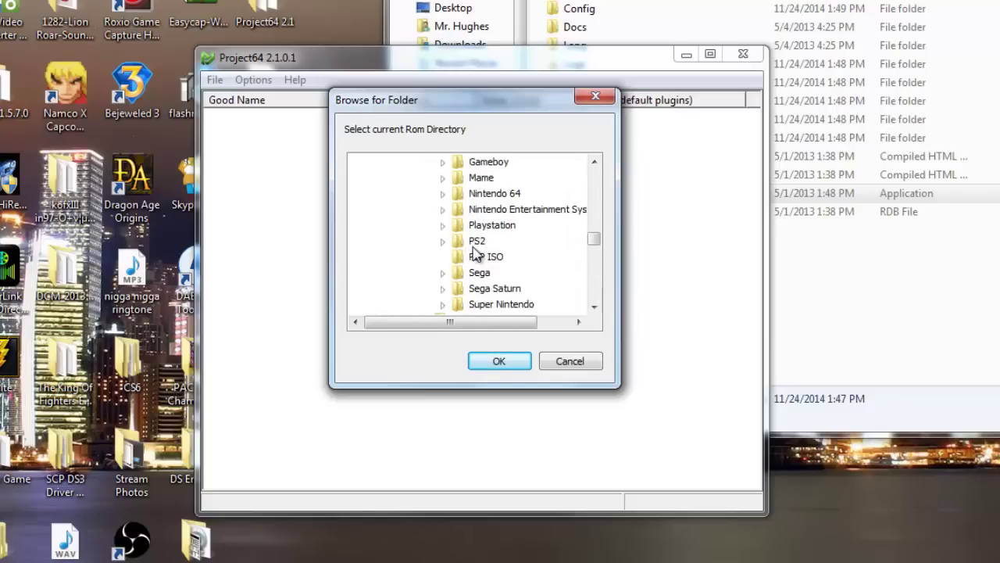
click(469, 193)
click(518, 360)
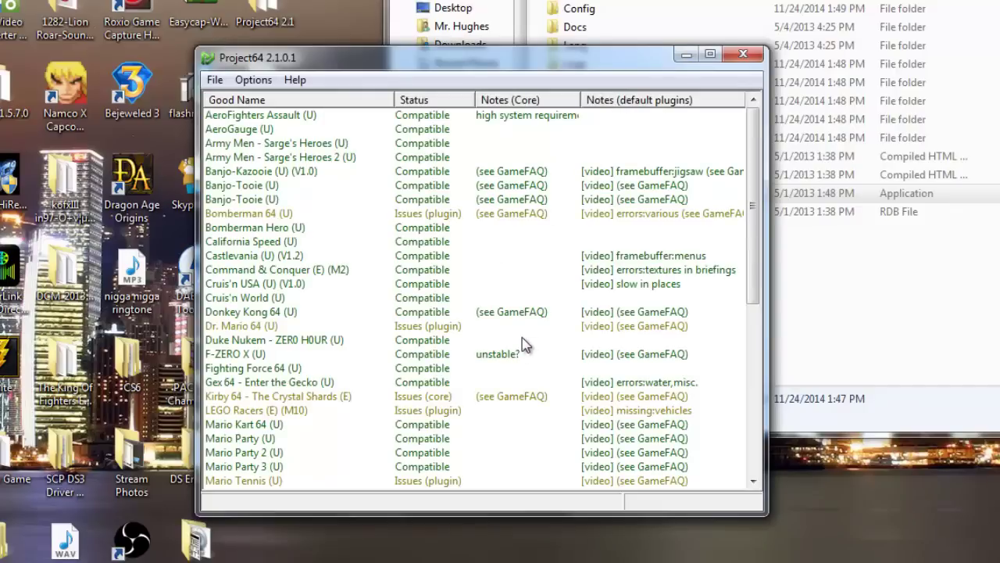
Step: Open the ROM file Mortal Kombat 4 (USA).n64 from the Desktop
drag(751, 149, 764, 205)
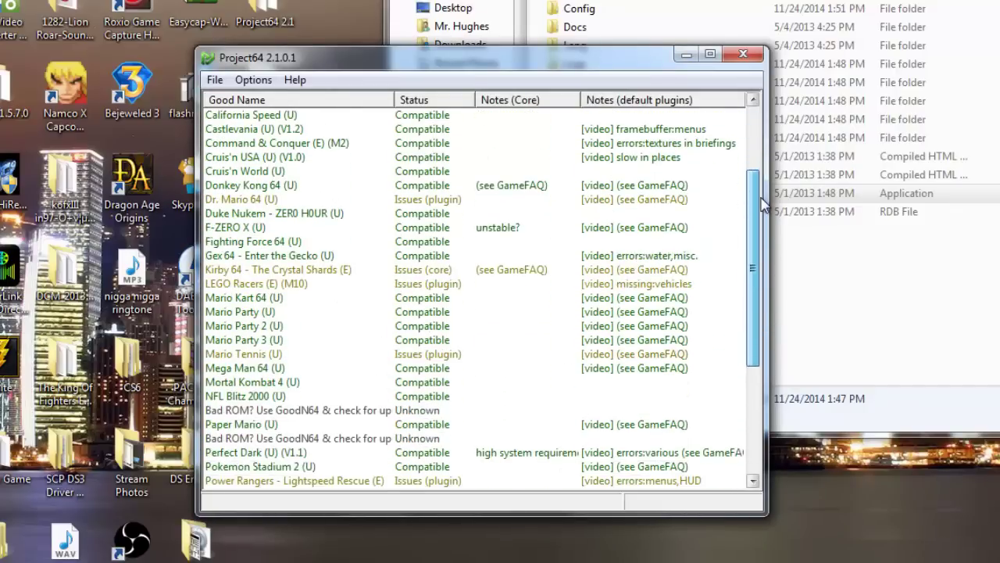
drag(240, 52, 408, 7)
click(381, 33)
click(426, 54)
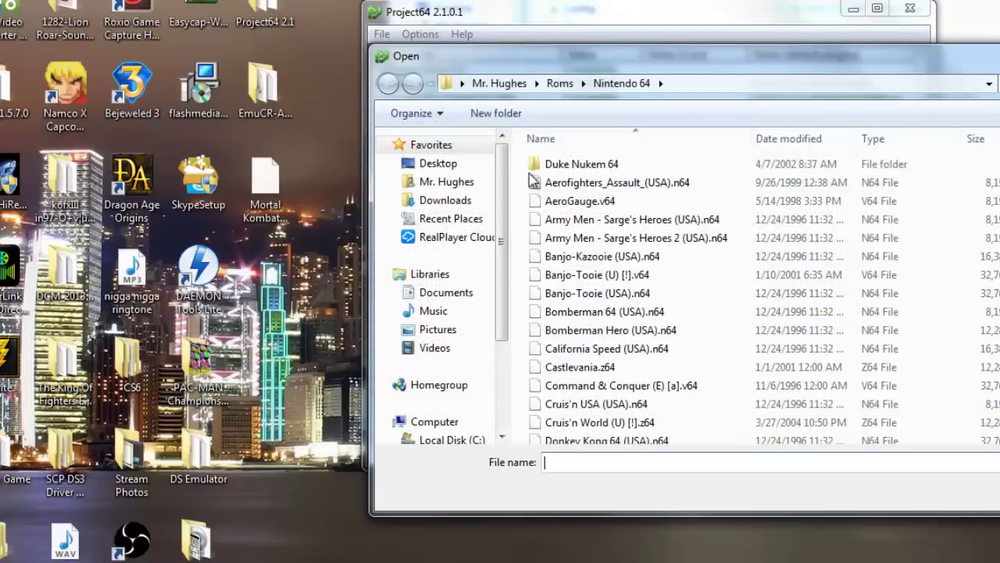
click(438, 163)
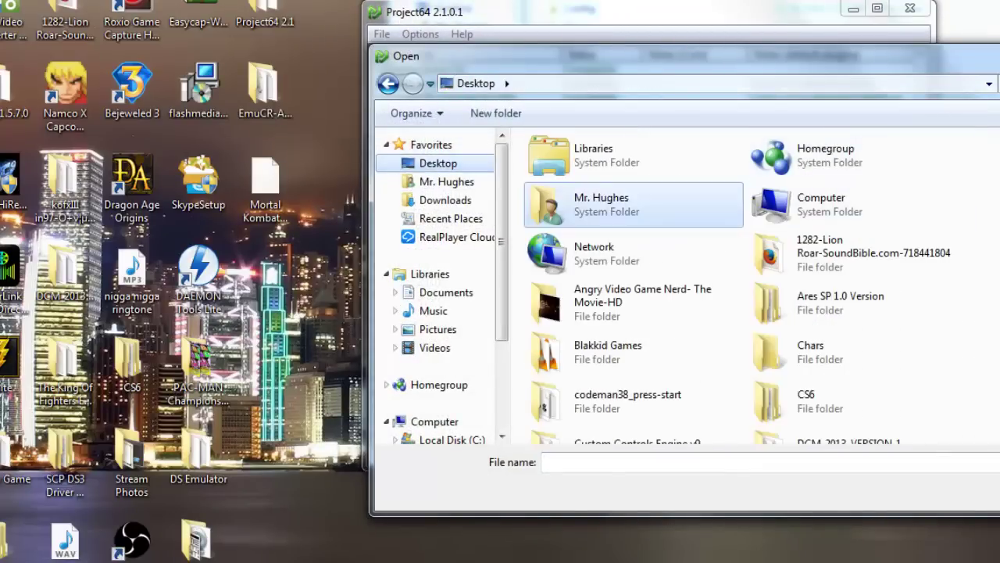
scroll(998, 365, down, 15)
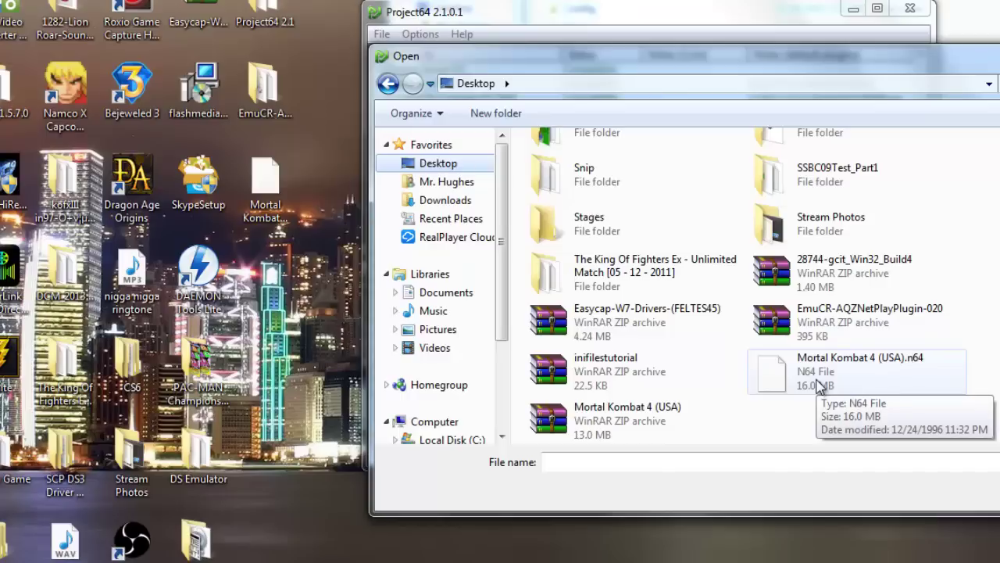
double_click(819, 385)
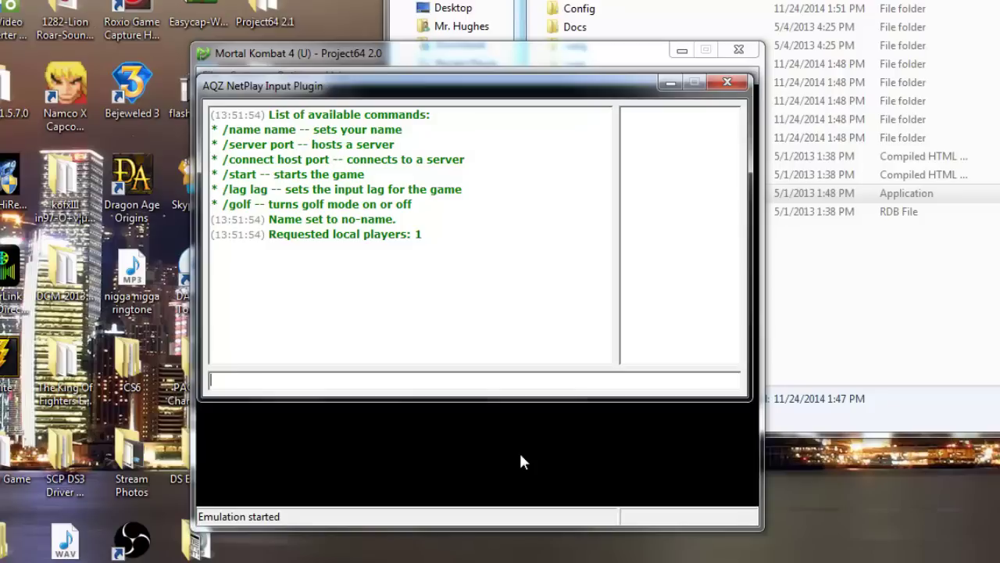
Step: Set the player's NetPlay nickname with the /name command
text(/name blakkid48)
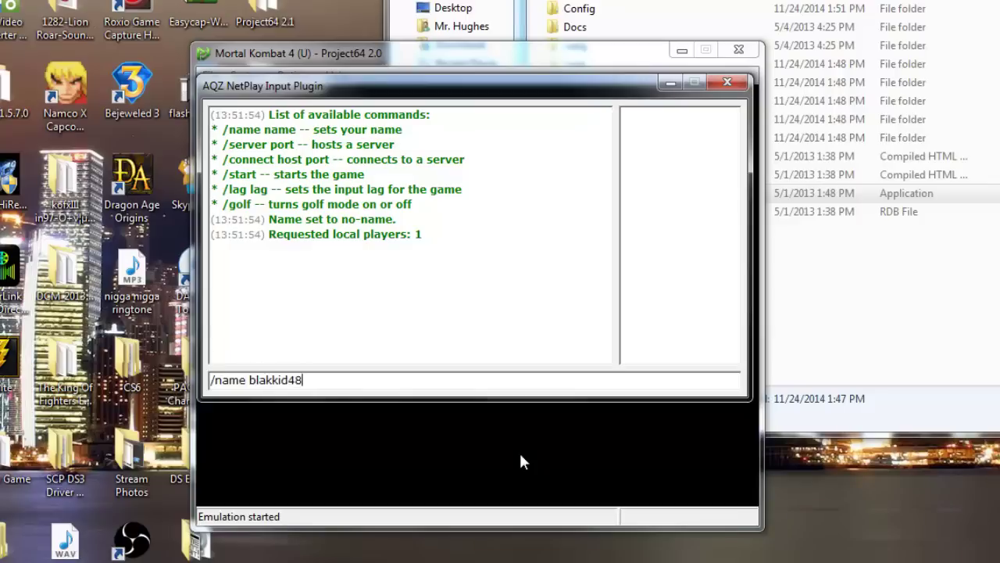
text(9)
key(Return)
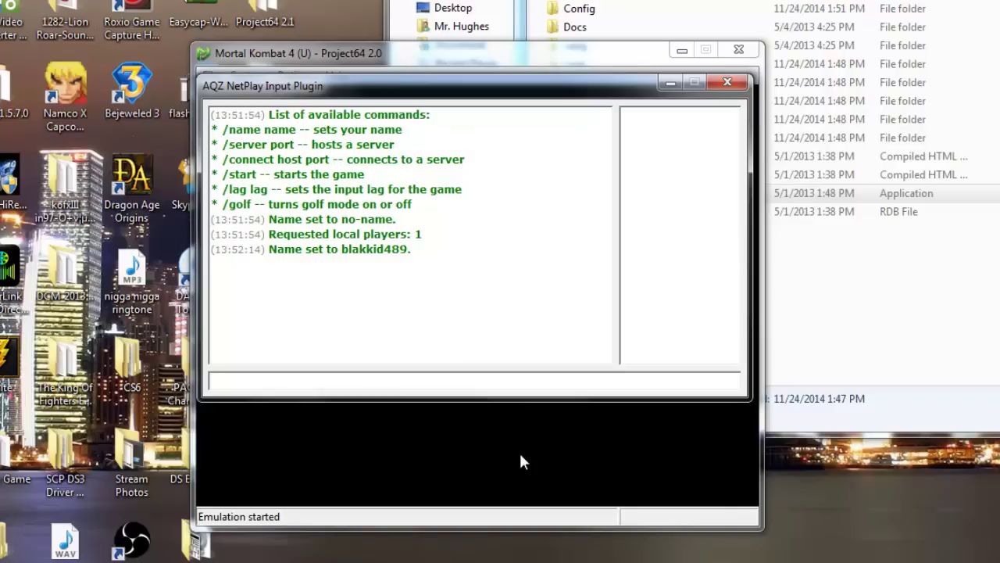
Step: Host a NetPlay server on port 56 with the command /server 56
text(/sever)
text(56)
key(Return)
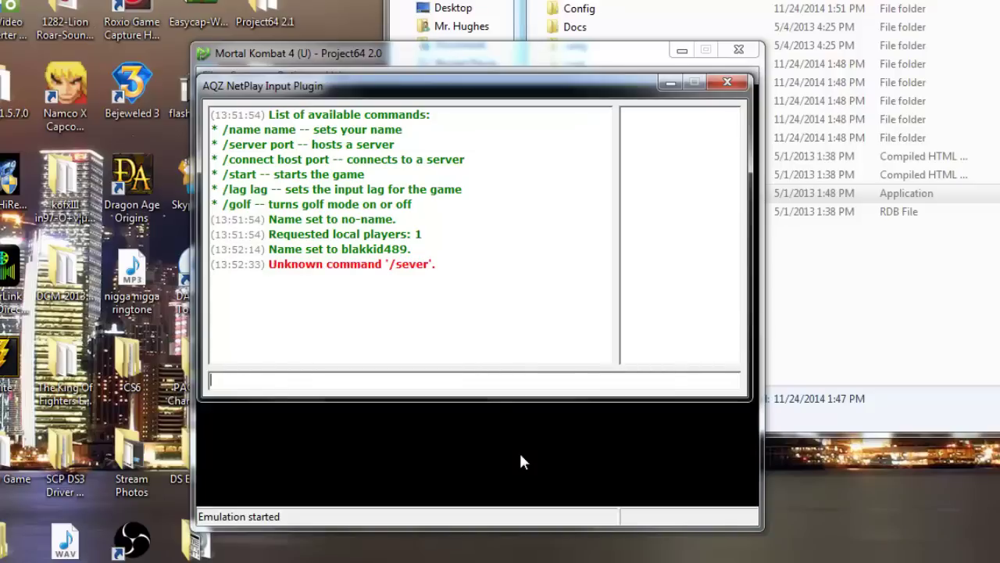
text(/server 56)
key(Return)
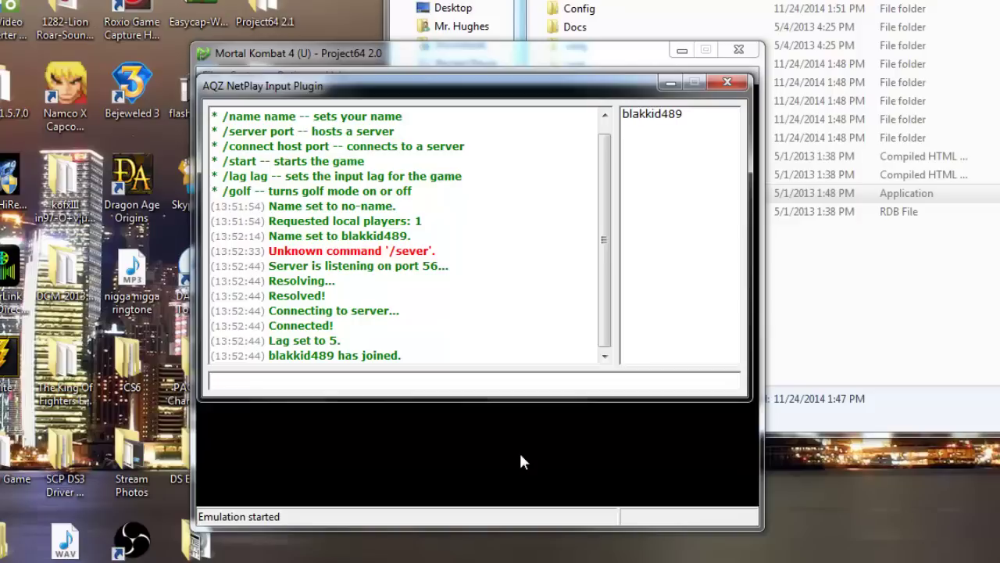
Step: Set the game's input lag to 3 with the /lag command and return it to 5
text(/lag 3)
key(Return)
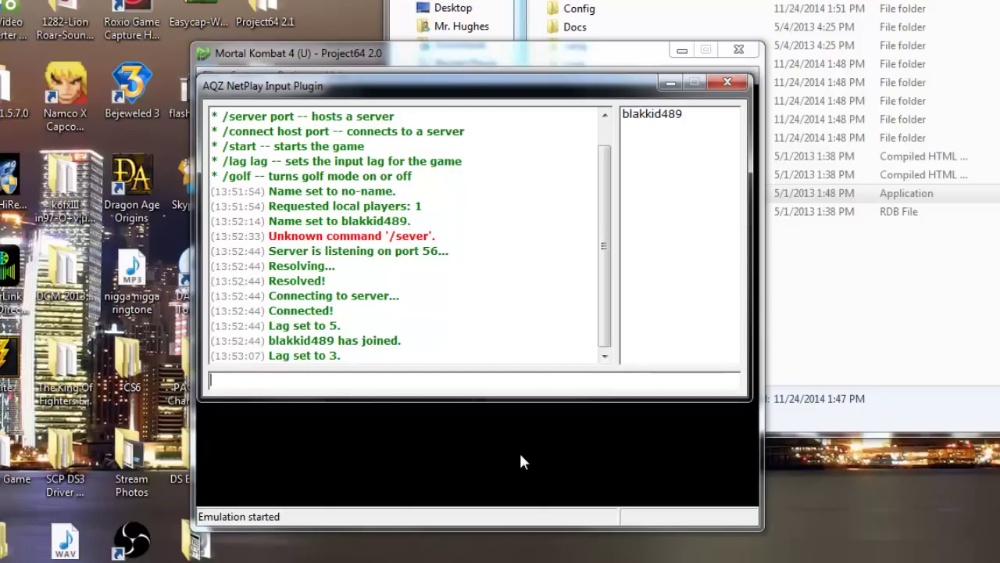
text(/s)
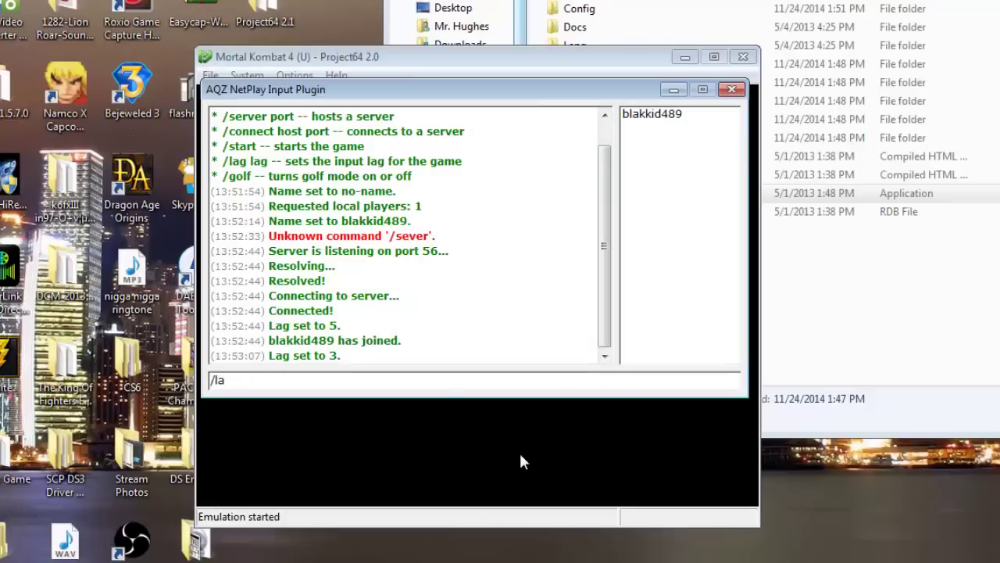
text(ag 5)
key(Return)
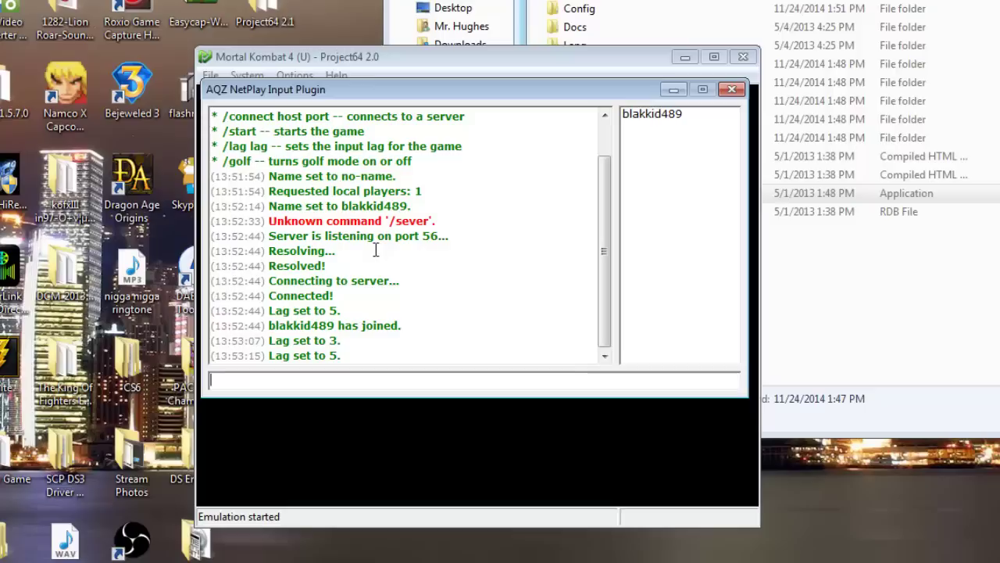
Step: Try to connect to a sample host with the command /connect 123.123
text(/connect)
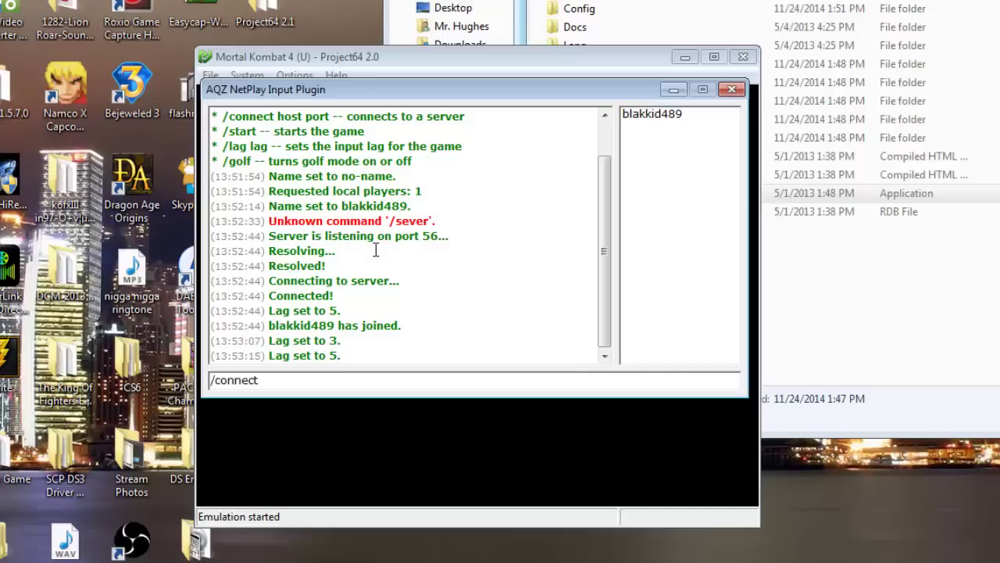
text(123.123)
key(Return)
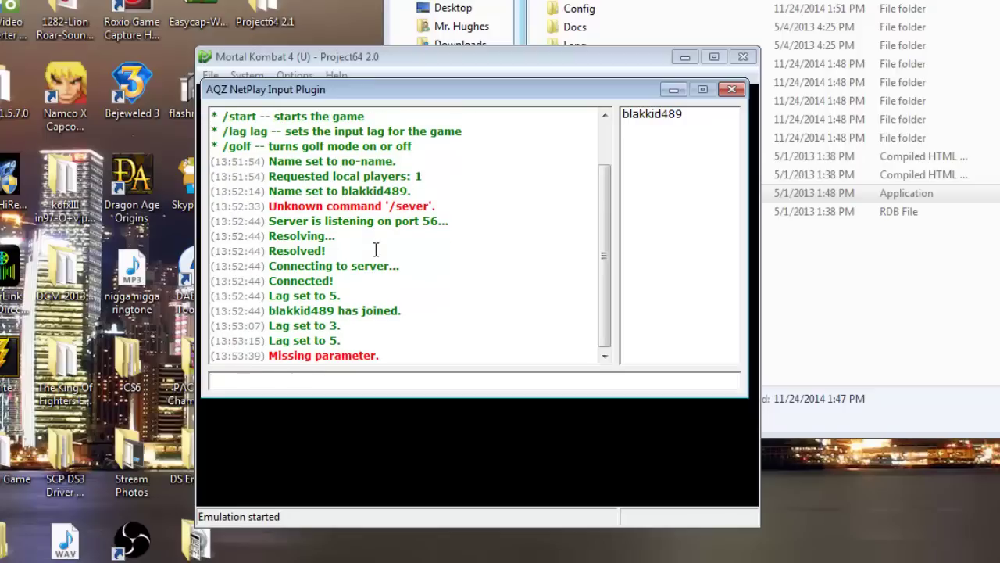
Step: Draft a /connect command with a sample host IP address and port 56, and clear it unsent
text(/connect 123.123.123)
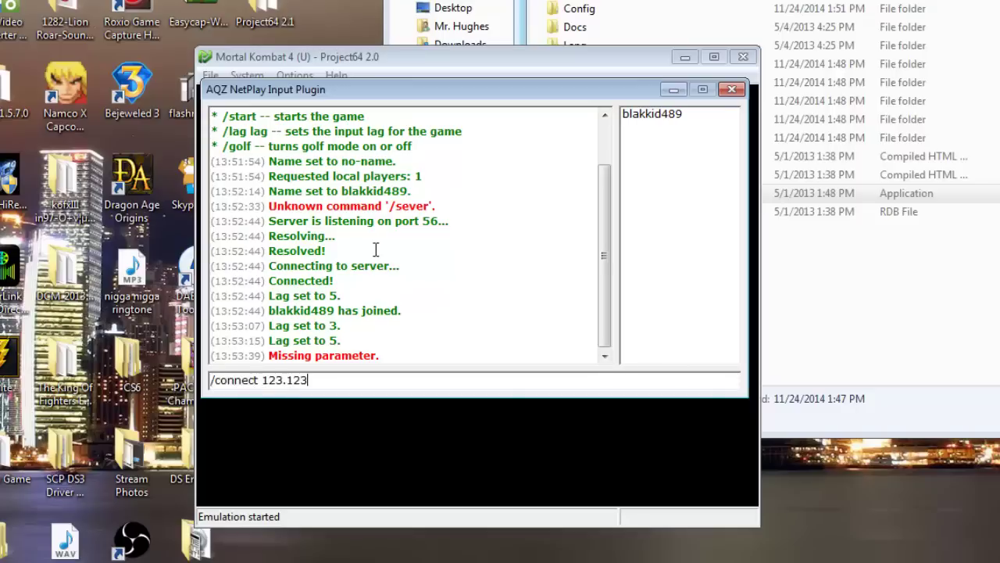
text(.123)
text(56)
key(BackSpace)
key(BackSpace)
key(BackSpace)
key(BackSpace)
key(BackSpace)
key(BackSpace)
key(BackSpace)
key(BackSpace)
key(BackSpace)
key(BackSpace)
key(BackSpace)
key(BackSpace)
key(BackSpace)
key(BackSpace)
key(BackSpace)
key(BackSpace)
key(BackSpace)
key(BackSpace)
key(BackSpace)
key(BackSpace)
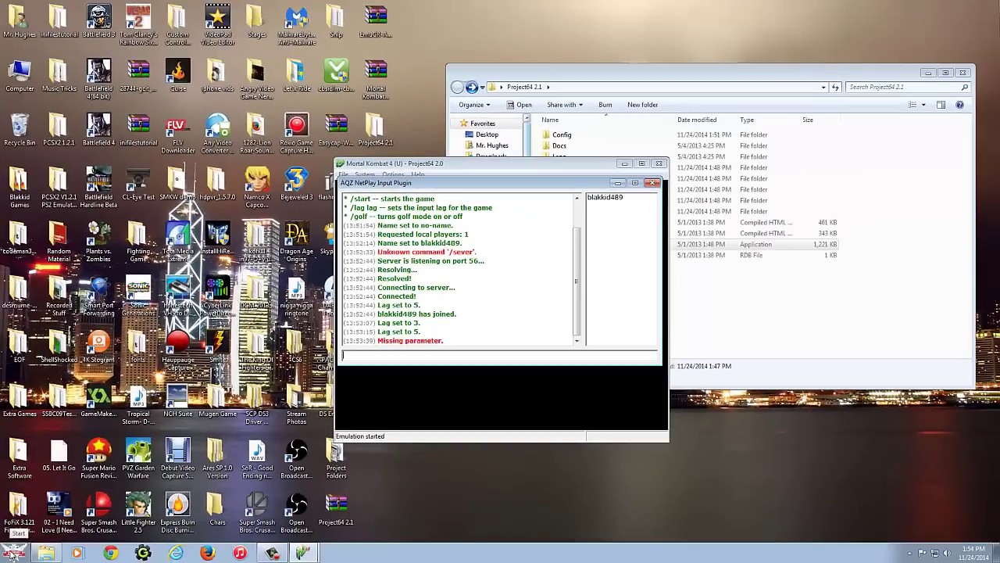
Step: Switch to LogMeIn Hamachi, bring it online, and inspect the Snipely network and its listed member
click(14, 551)
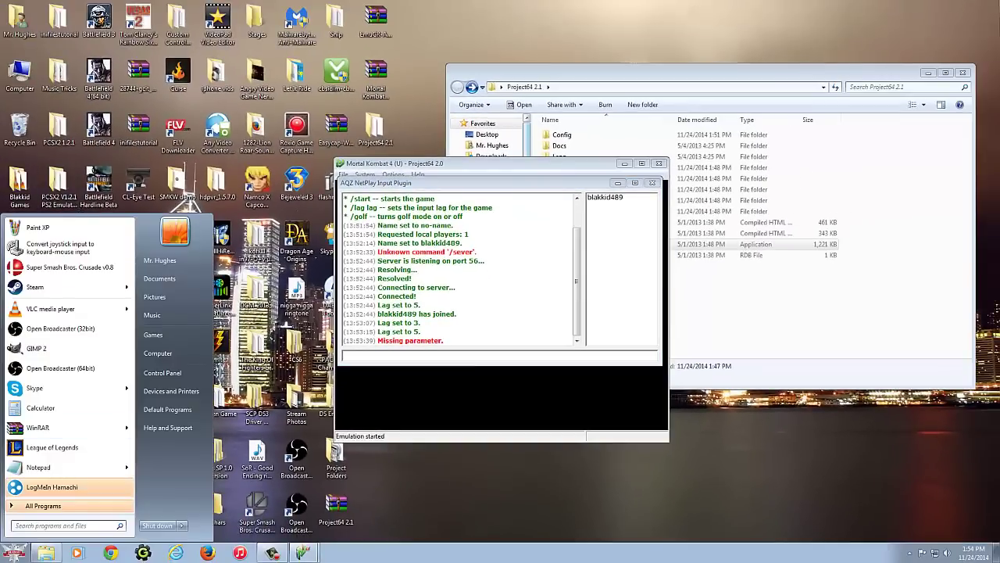
click(47, 487)
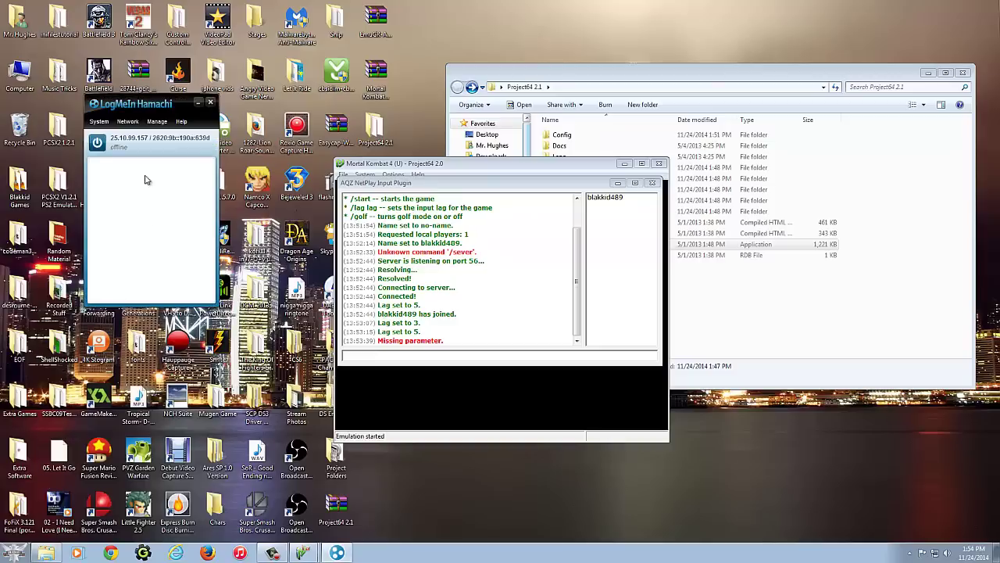
click(98, 142)
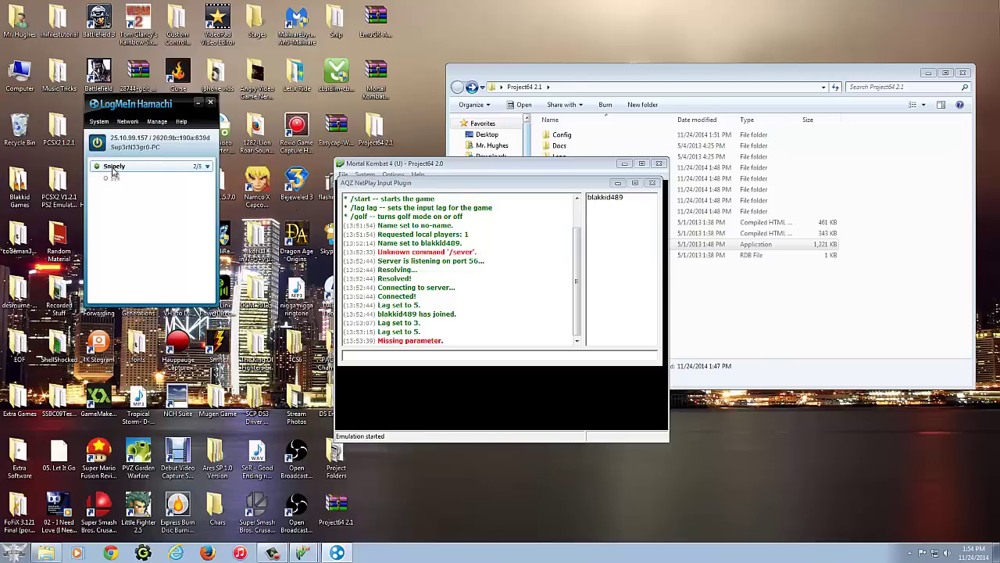
right_click(114, 168)
click(143, 200)
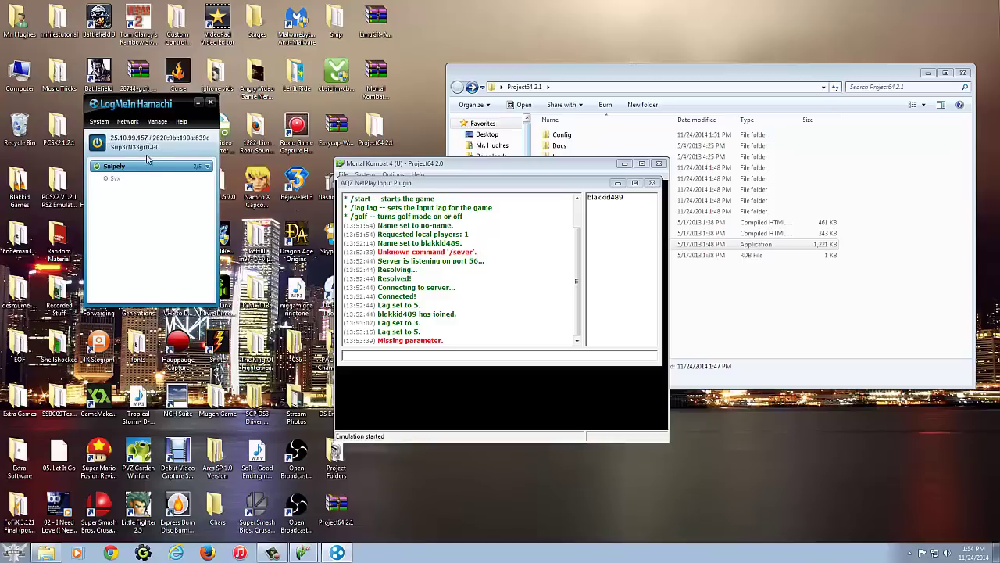
mouse_move(123, 185)
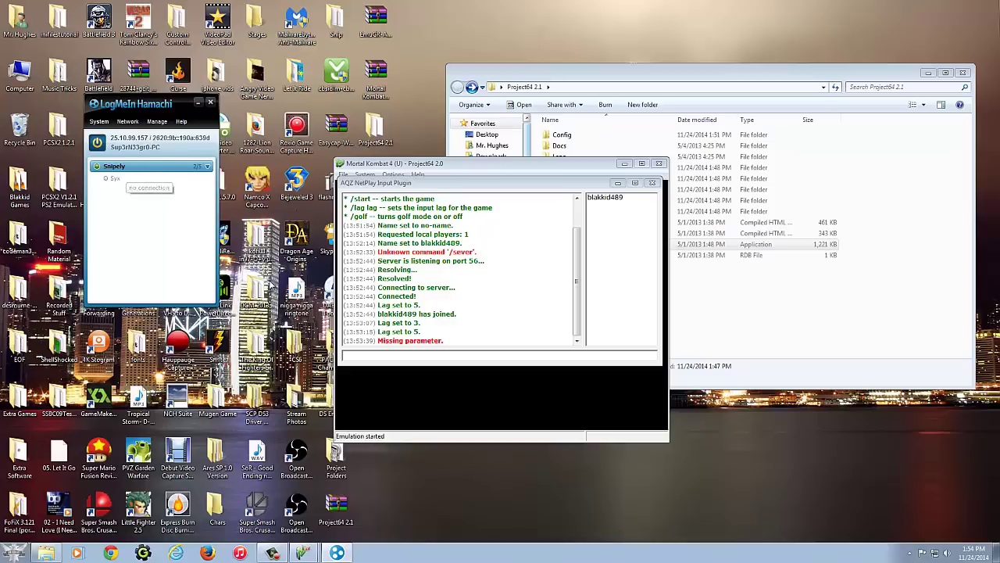
Step: Draft a connect command with port 56 in the AQZ NetPlay window and clear it unsent
click(397, 354)
text(/coon)
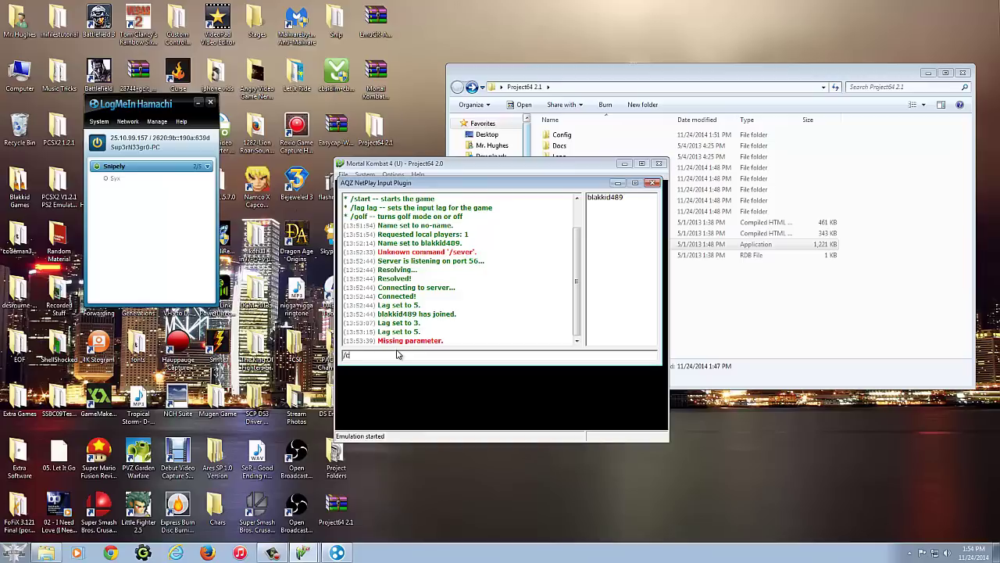
key(BackSpace)
key(BackSpace)
text(nect)
text(56)
key(BackSpace)
key(BackSpace)
scroll(577, 282, up, 2)
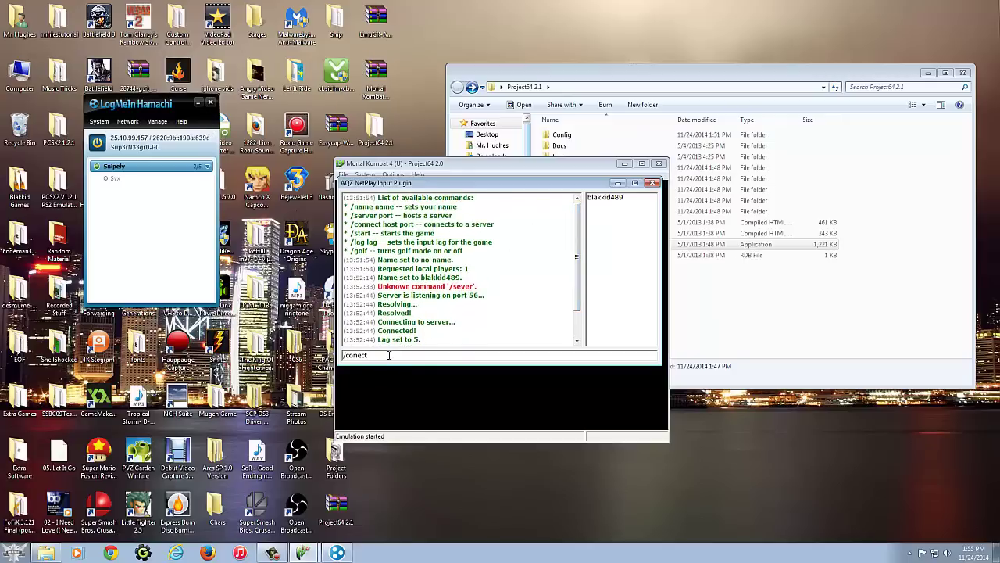
drag(379, 356, 342, 356)
key(BackSpace)
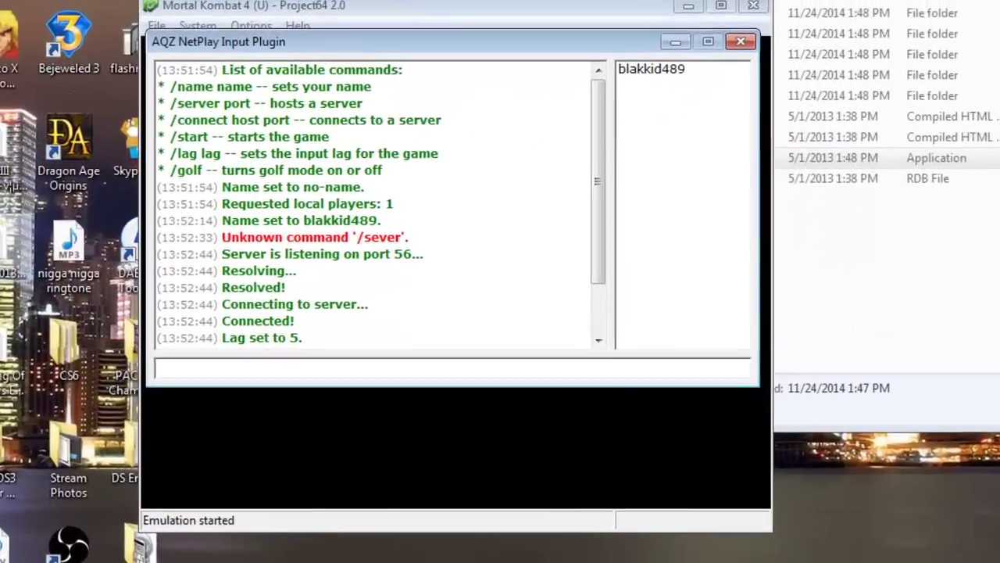
Step: Start the hosted Mortal Kombat 4 game with the /start command and end its emulation
text(/start)
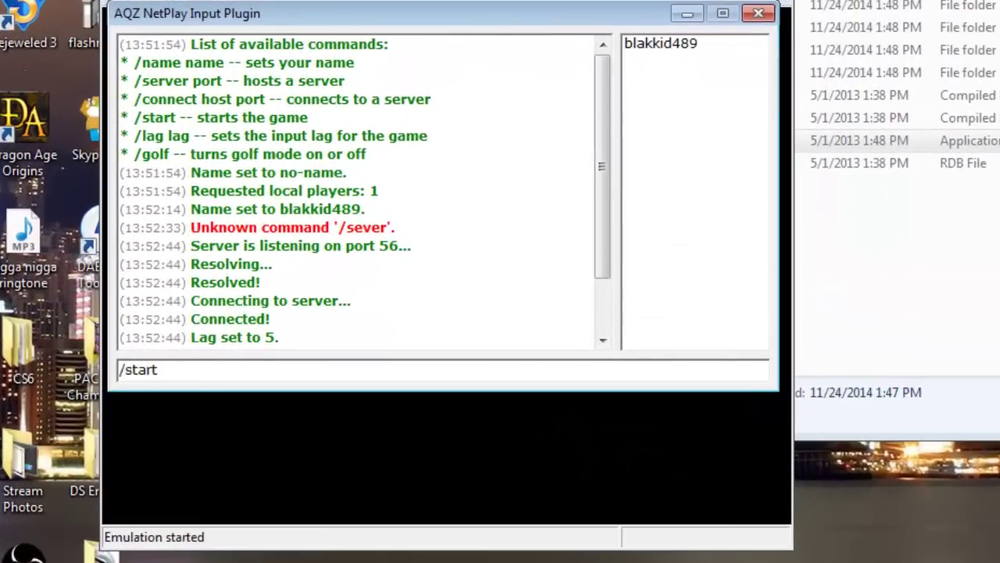
key(Return)
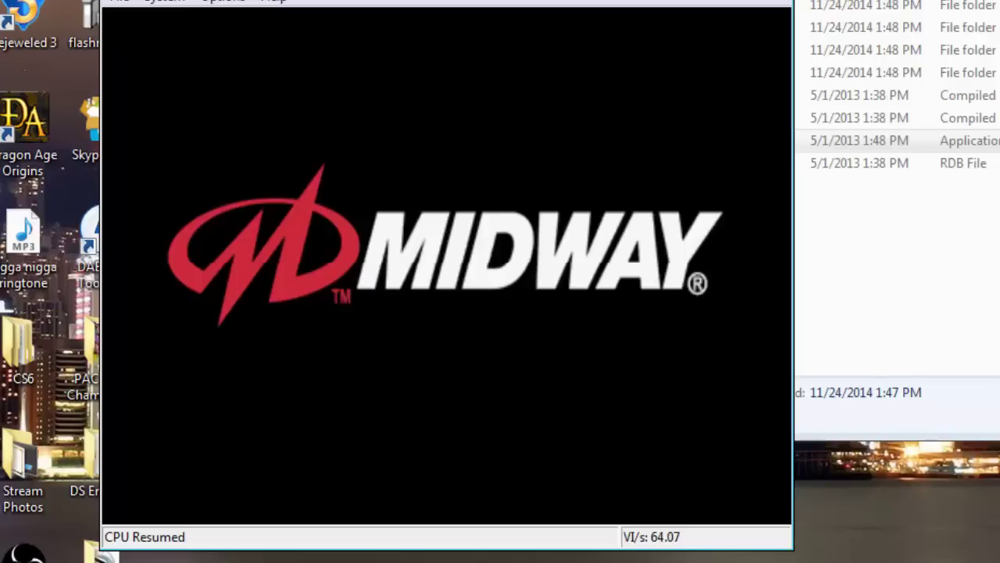
click(123, 3)
click(167, 44)
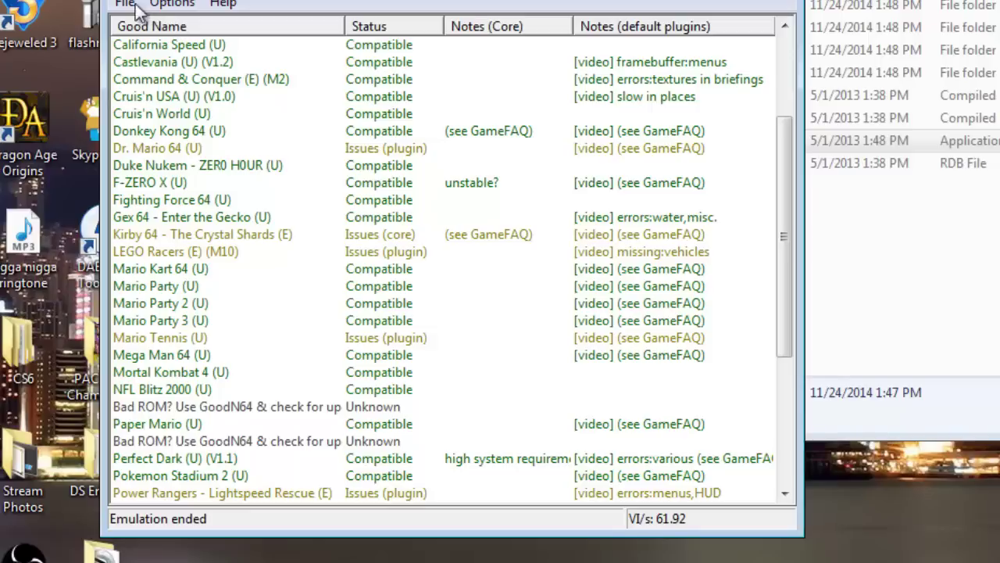
Step: Relaunch Mortal Kombat 4 (U) from the ROM list and host a NetPlay server on port 56
double_click(166, 373)
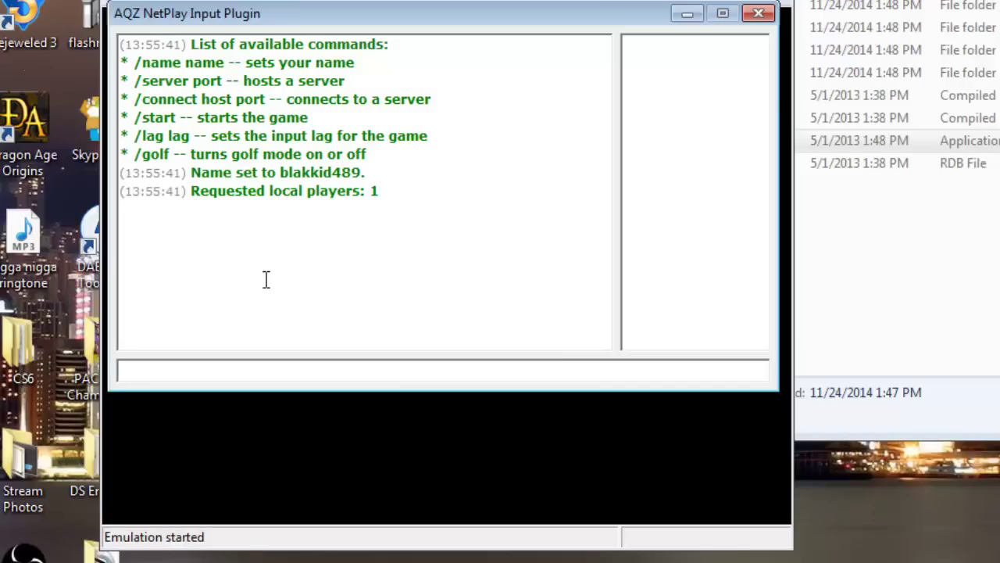
text(/server 56)
key(Return)
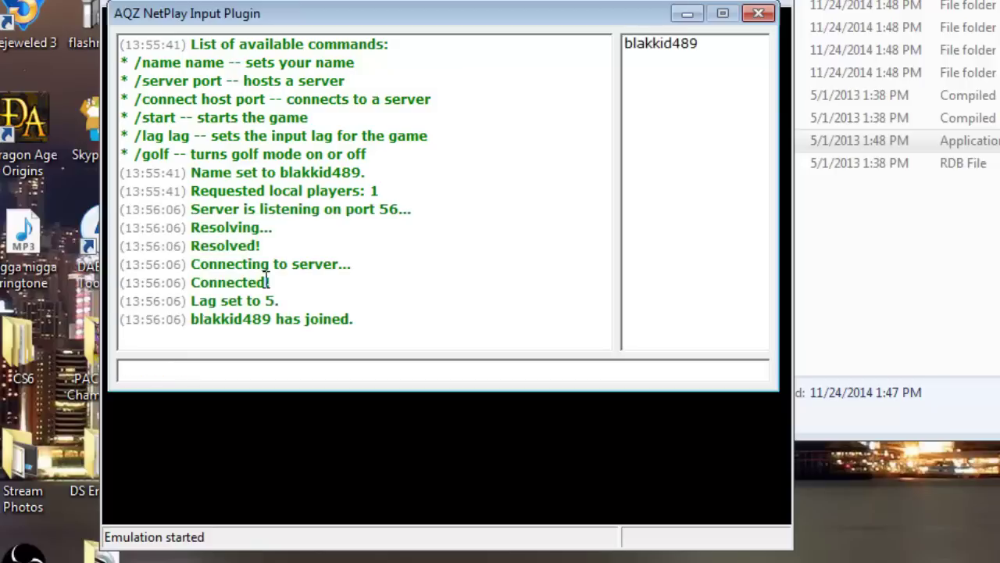